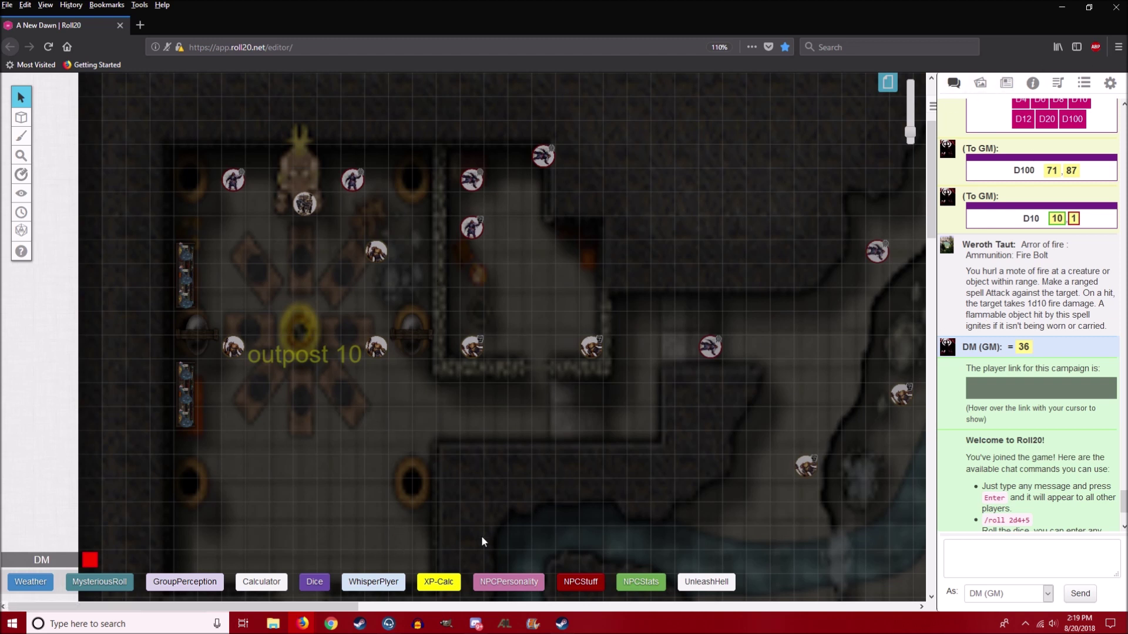
# Run the NPCStats macro on the bugbear token beside the outpost 10 label, and deselect the token
pyautogui.click(377, 347)
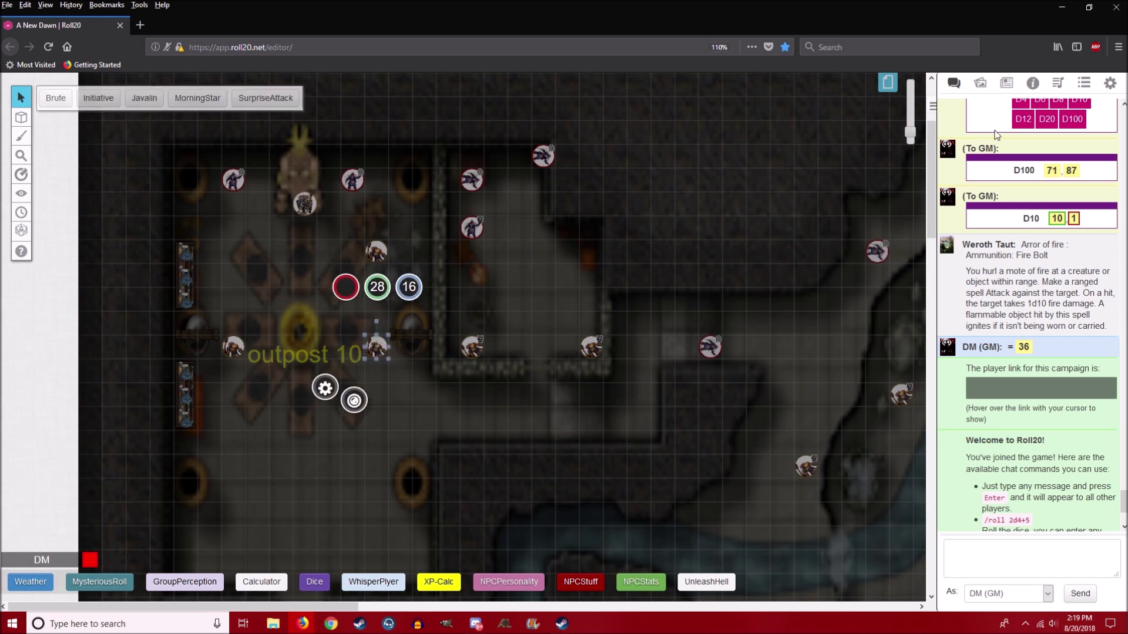
pyautogui.click(639, 583)
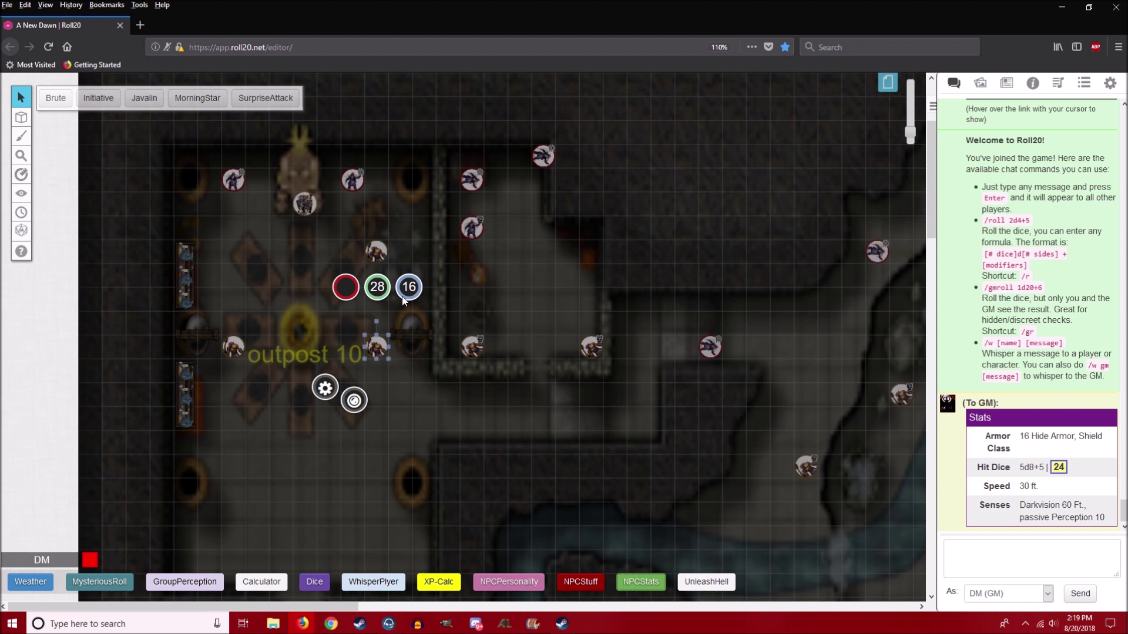
pyautogui.click(384, 355)
pyautogui.click(443, 353)
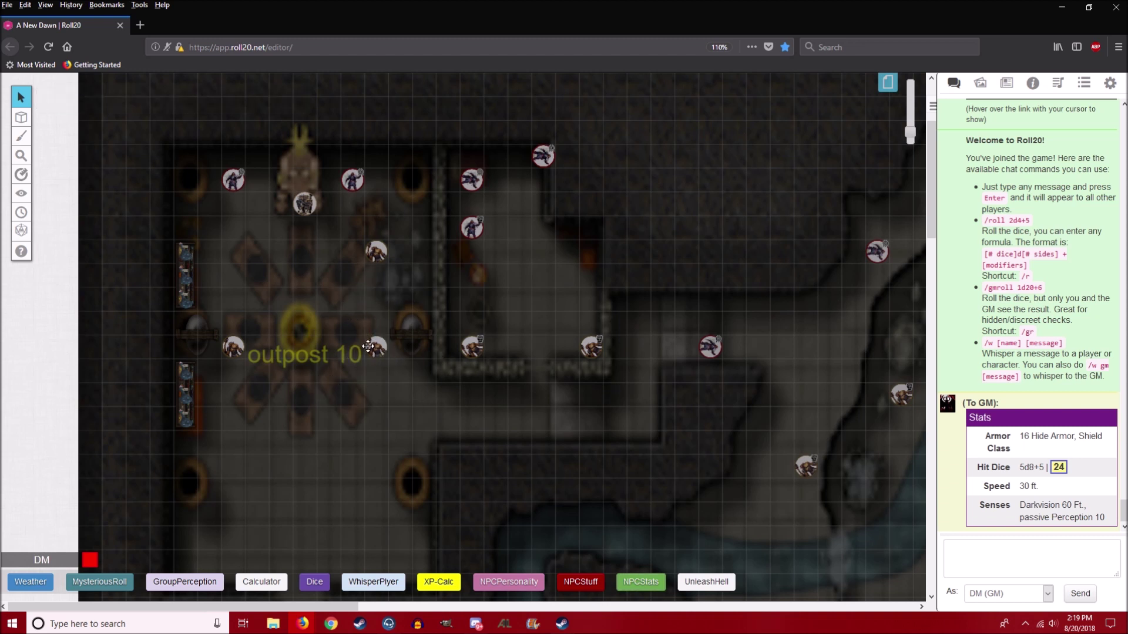
# Start the XP-Calc macro for 5 defeated enemies and target the bugbear near Furnace 8 for all five creatures
pyautogui.click(436, 582)
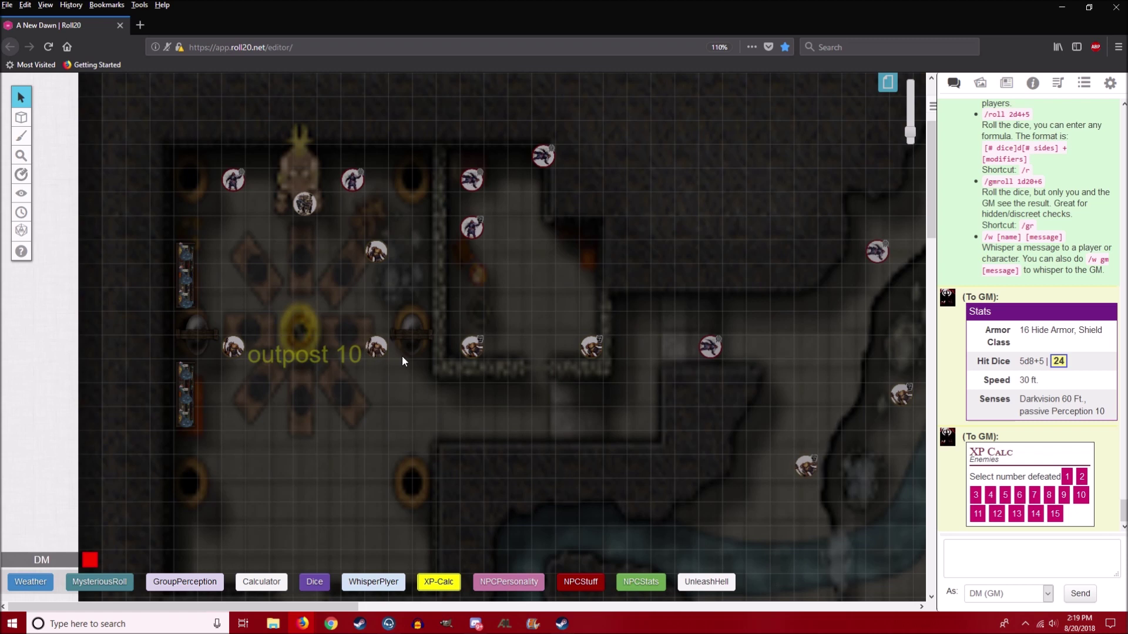
pyautogui.scroll(-10, 403, 359)
pyautogui.moveTo(327, 609); pyautogui.dragTo(618, 590)
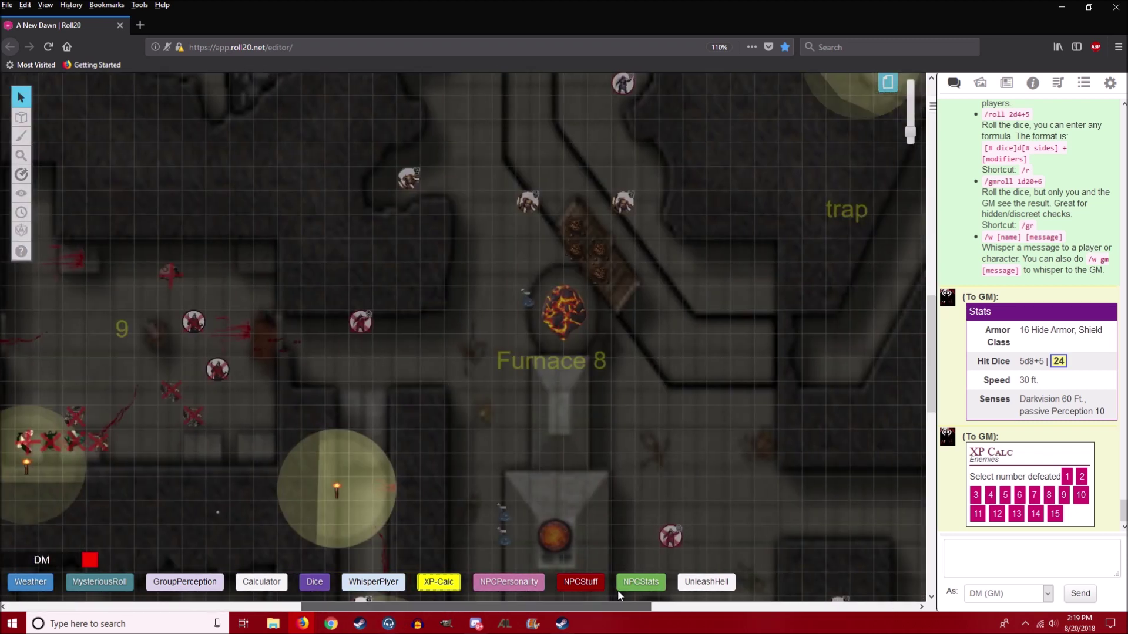
pyautogui.scroll(3, 553, 402)
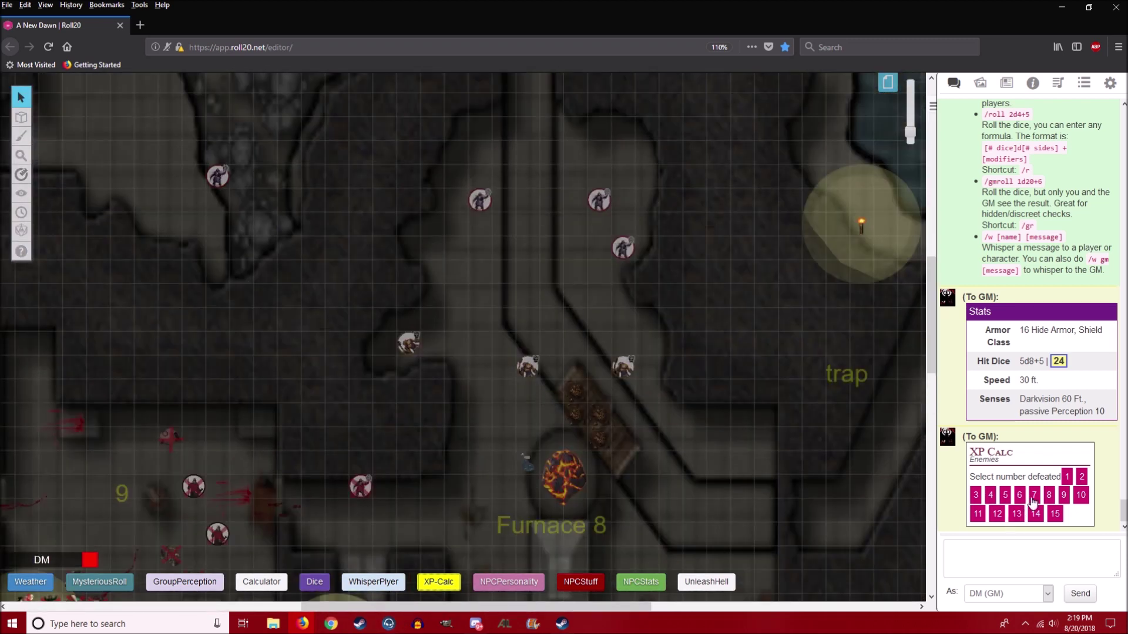
pyautogui.click(1005, 495)
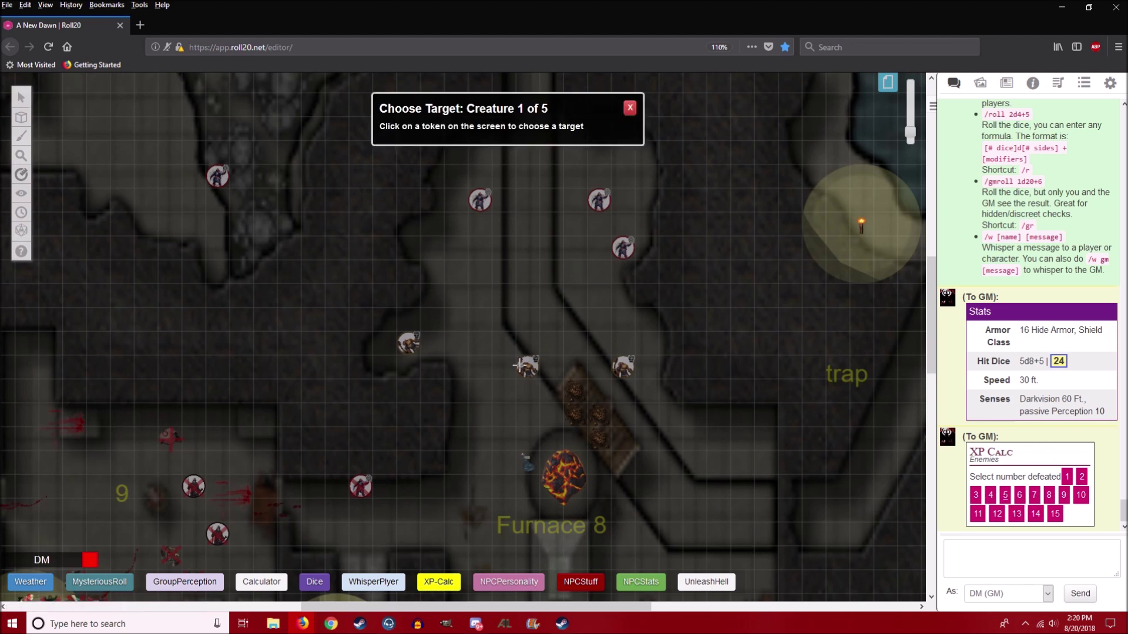
pyautogui.doubleClick(520, 366)
pyautogui.click(519, 366)
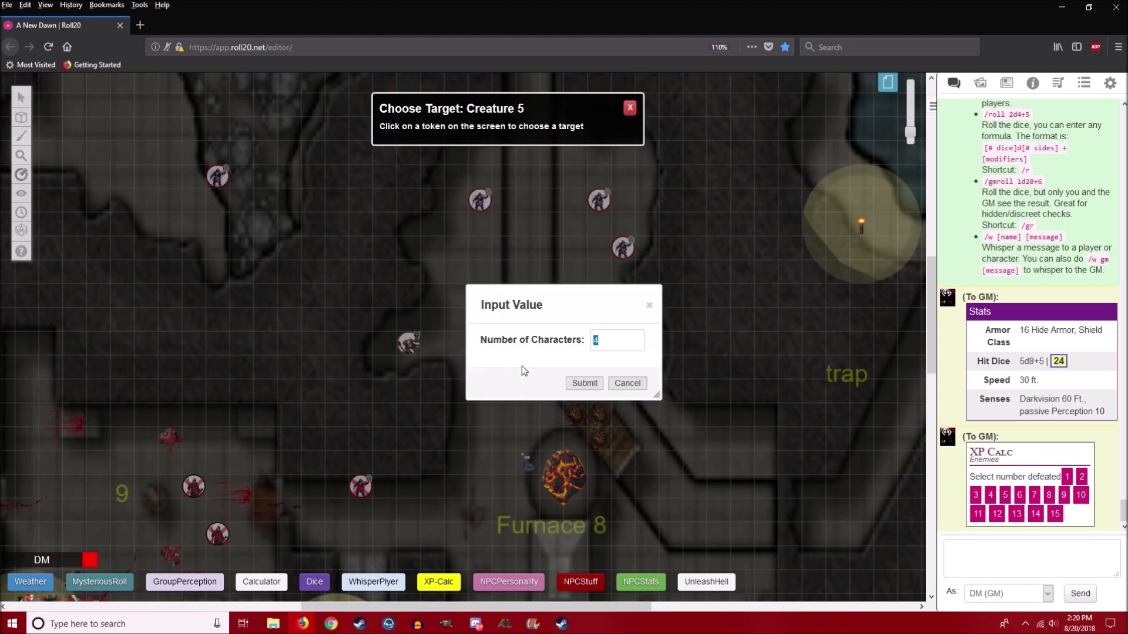
# Complete the XP calculation with 5 characters and party level 3
pyautogui.click(589, 383)
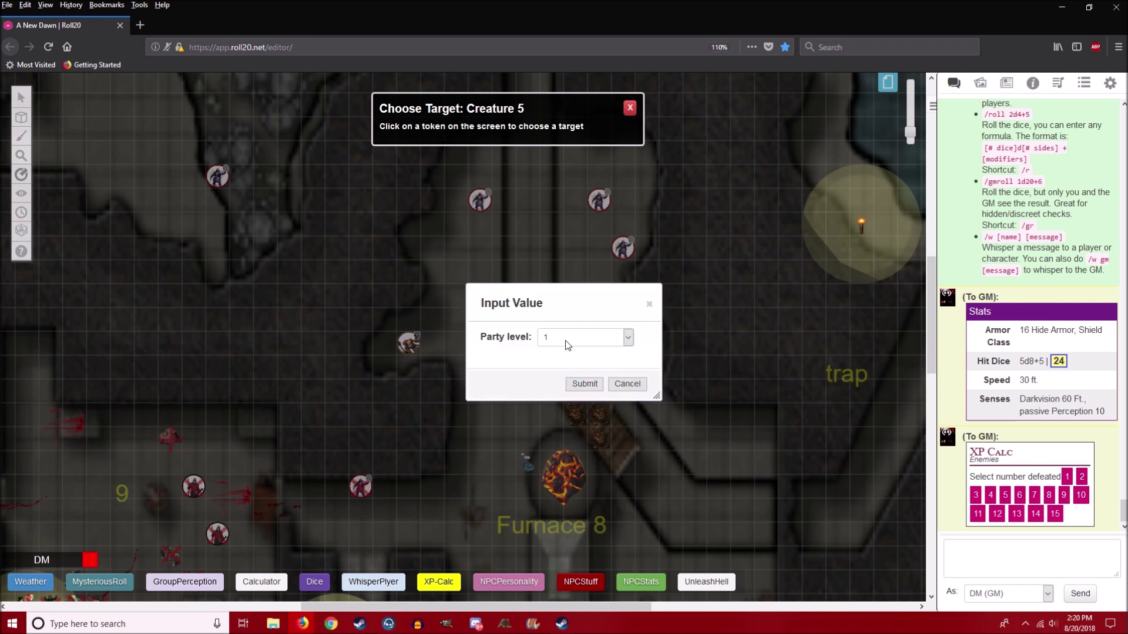
pyautogui.click(566, 338)
pyautogui.click(574, 383)
pyautogui.click(580, 383)
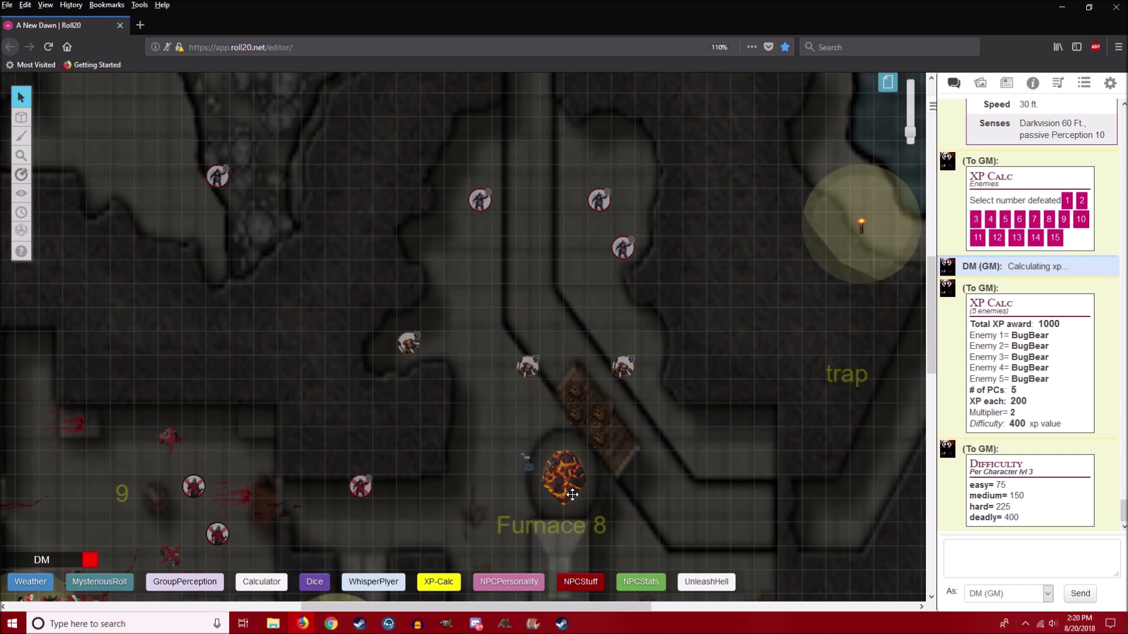
# Bring up the Dice macro's roll choices in chat and roll a D4
pyautogui.scroll(3, 570, 493)
pyautogui.click(315, 582)
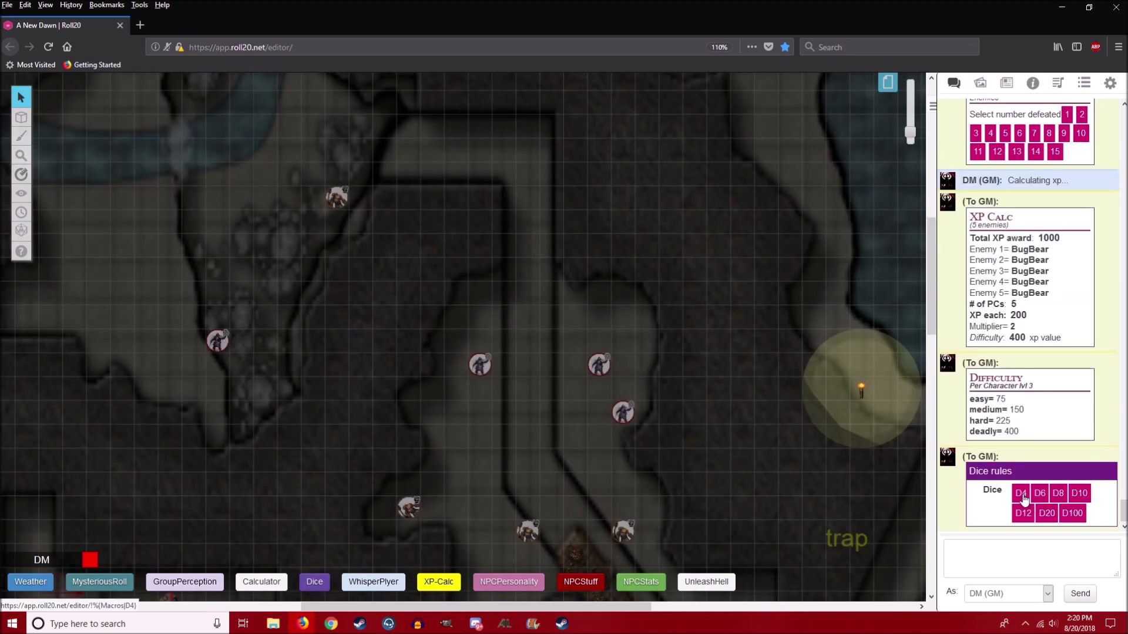
pyautogui.click(1022, 498)
pyautogui.click(585, 382)
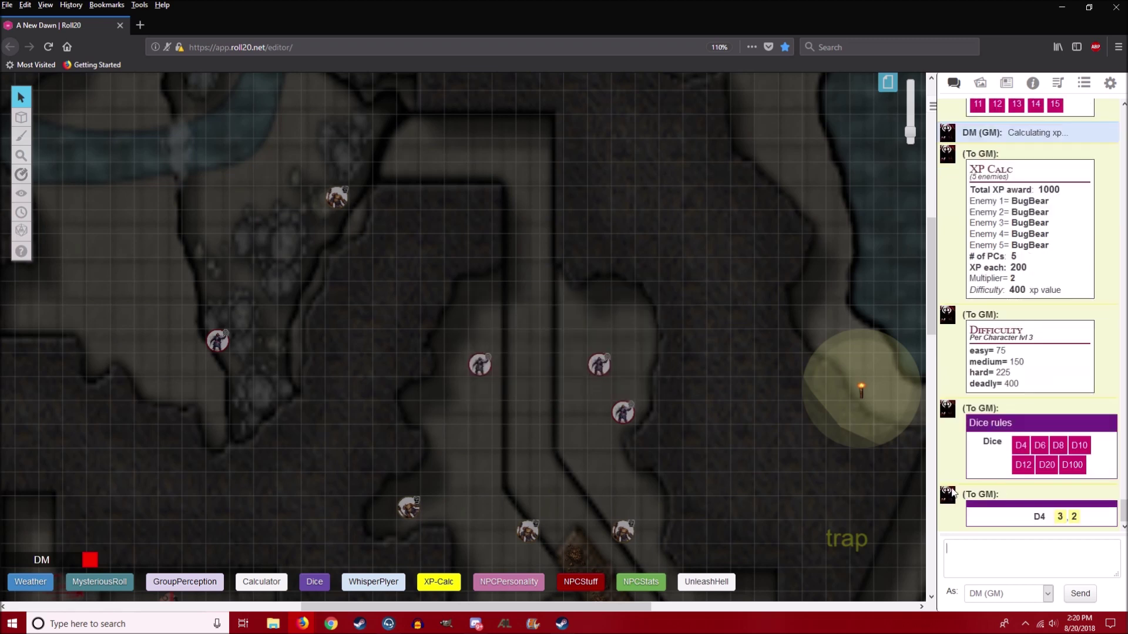
# Open the Macros character from the journal and show its attributes and abilities
pyautogui.click(1006, 82)
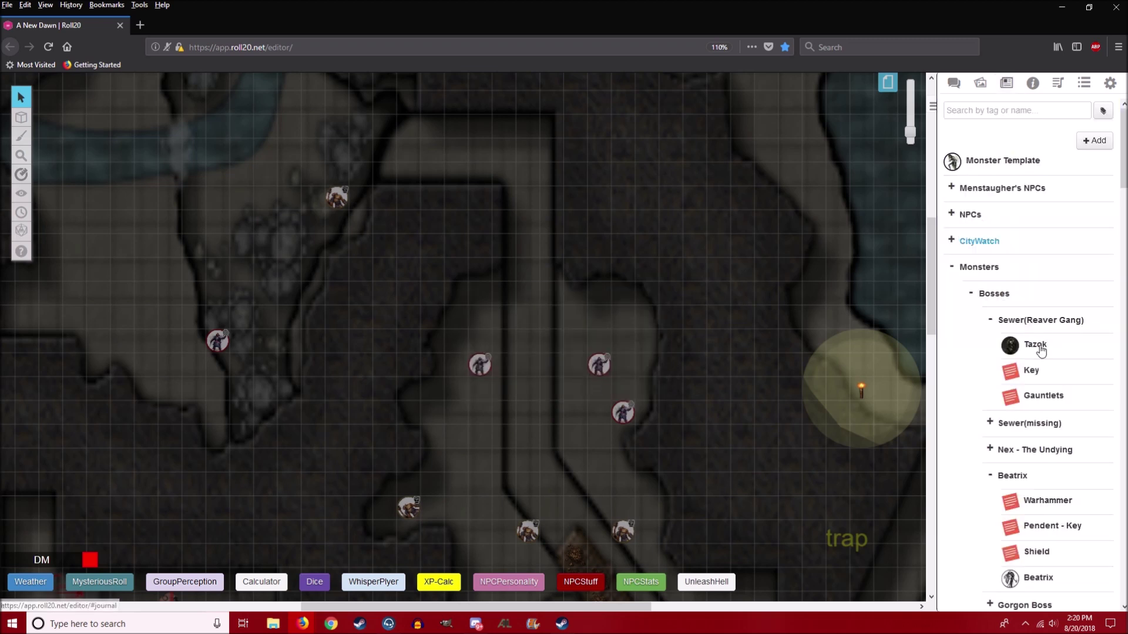
pyautogui.scroll(-10, 1050, 353)
pyautogui.scroll(-5, 1053, 362)
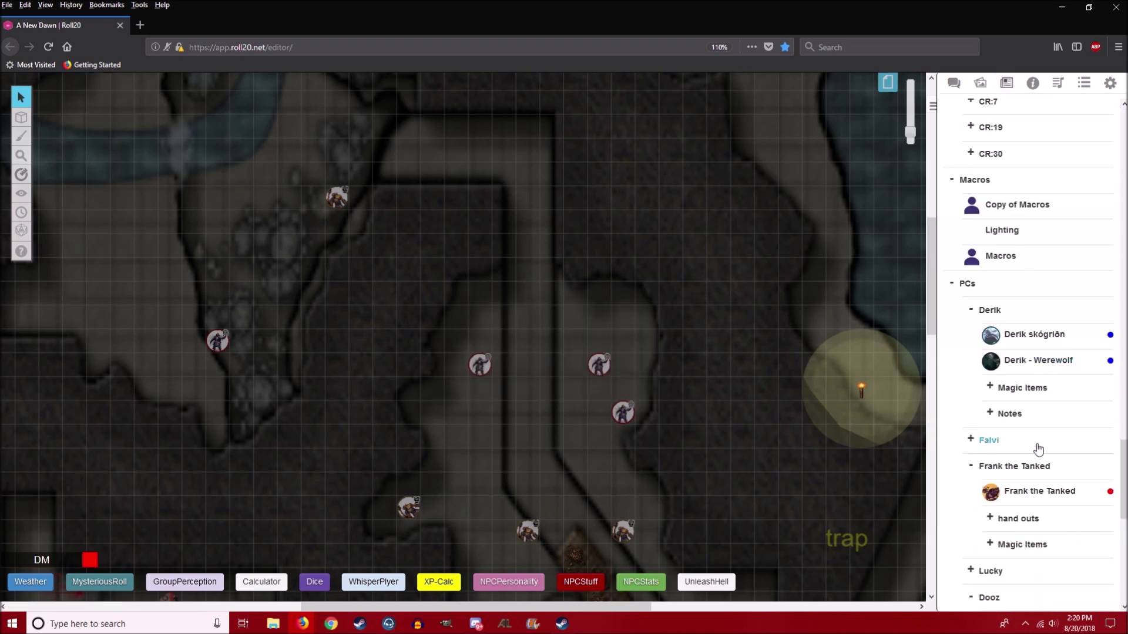
pyautogui.click(1025, 256)
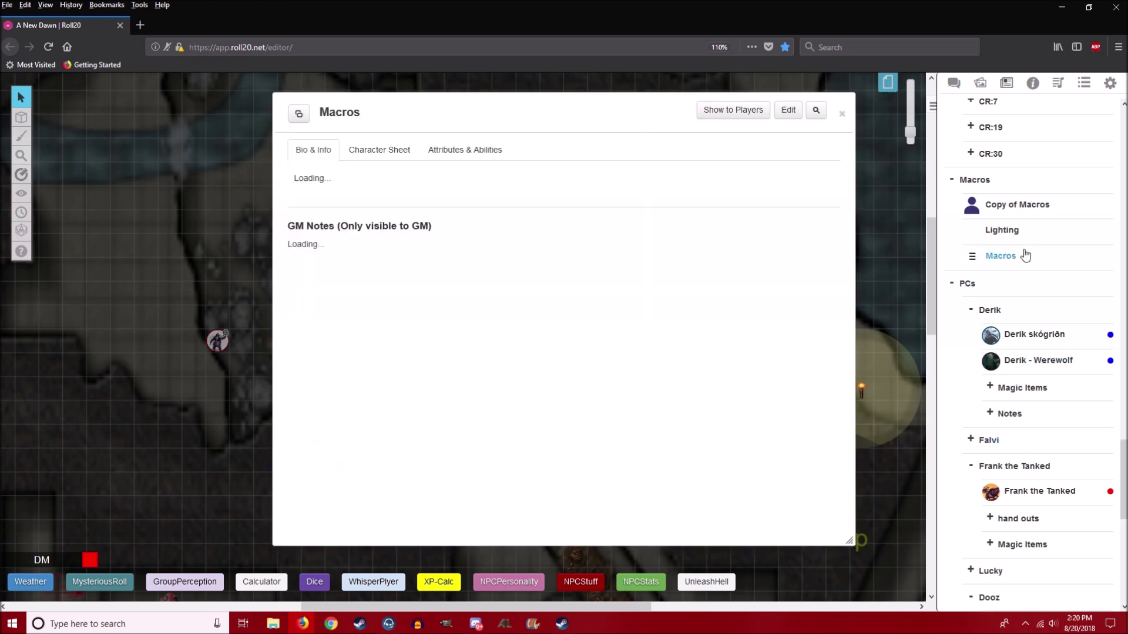
pyautogui.click(954, 82)
pyautogui.click(465, 149)
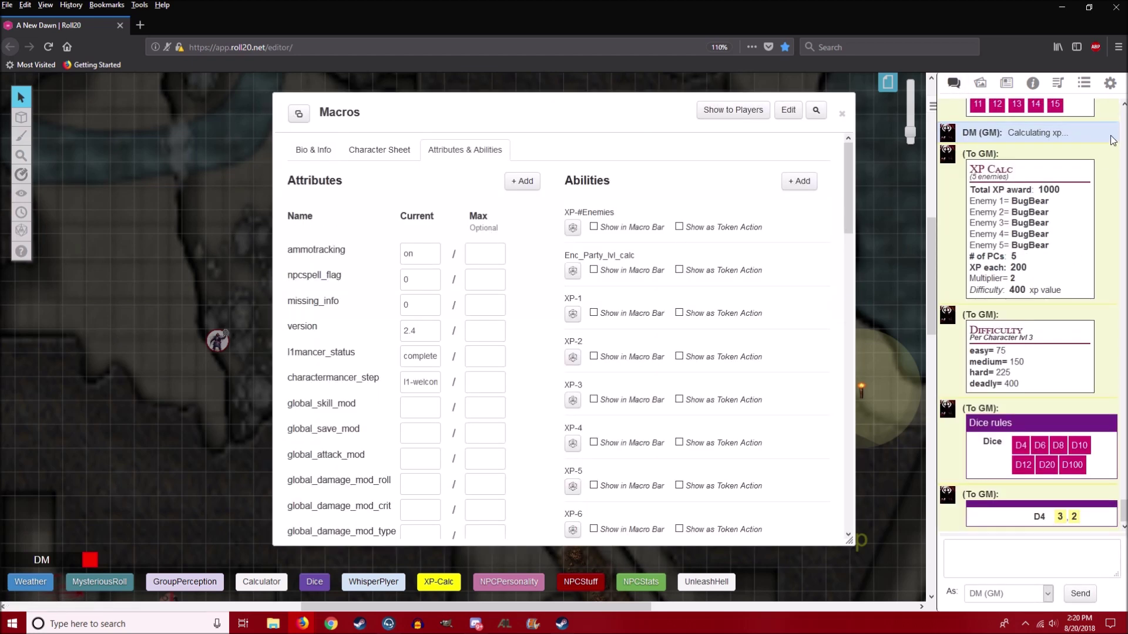
# Move the Macros sheet aside and examine its abilities from XP-#Enemies through the dice and NPC skill macros
pyautogui.click(1006, 83)
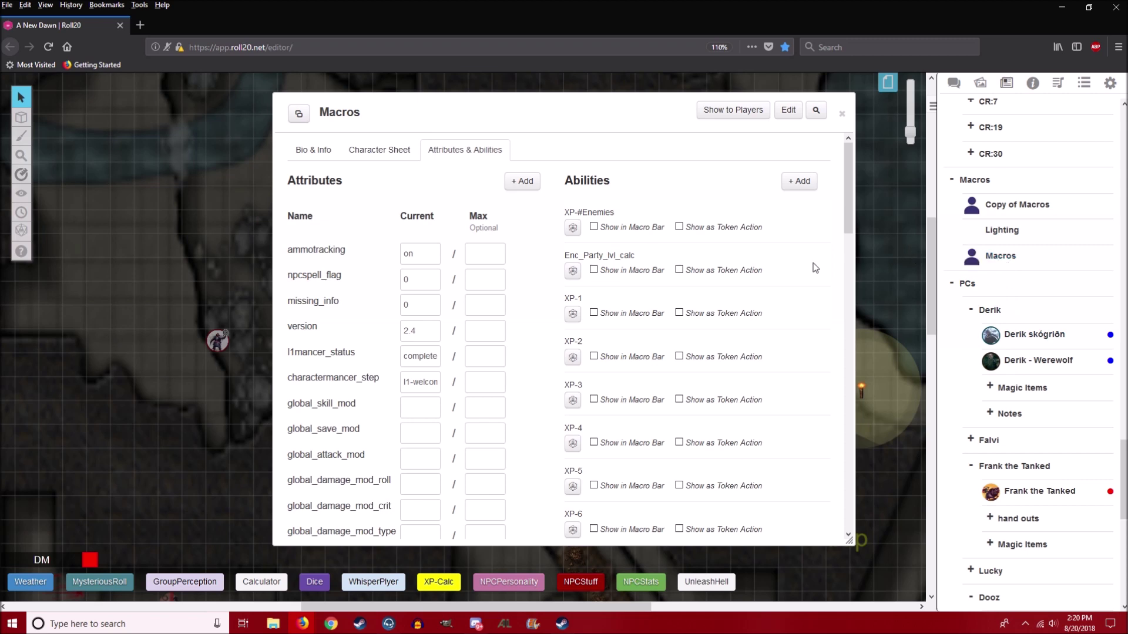
pyautogui.moveTo(608, 110); pyautogui.dragTo(391, 95)
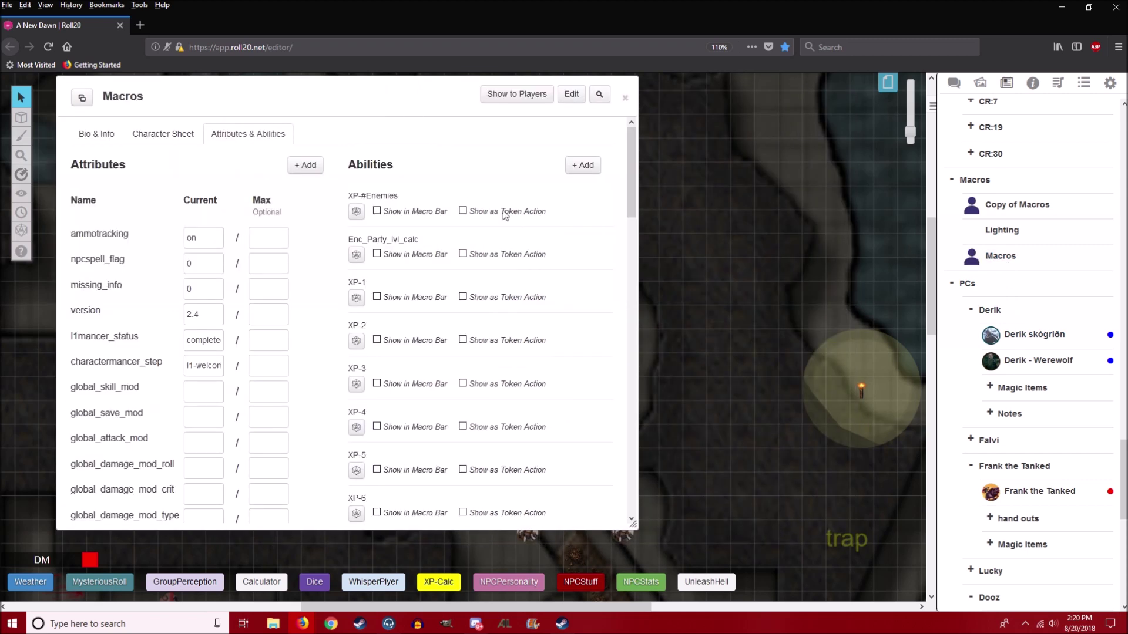
pyautogui.moveTo(631, 212); pyautogui.dragTo(632, 216)
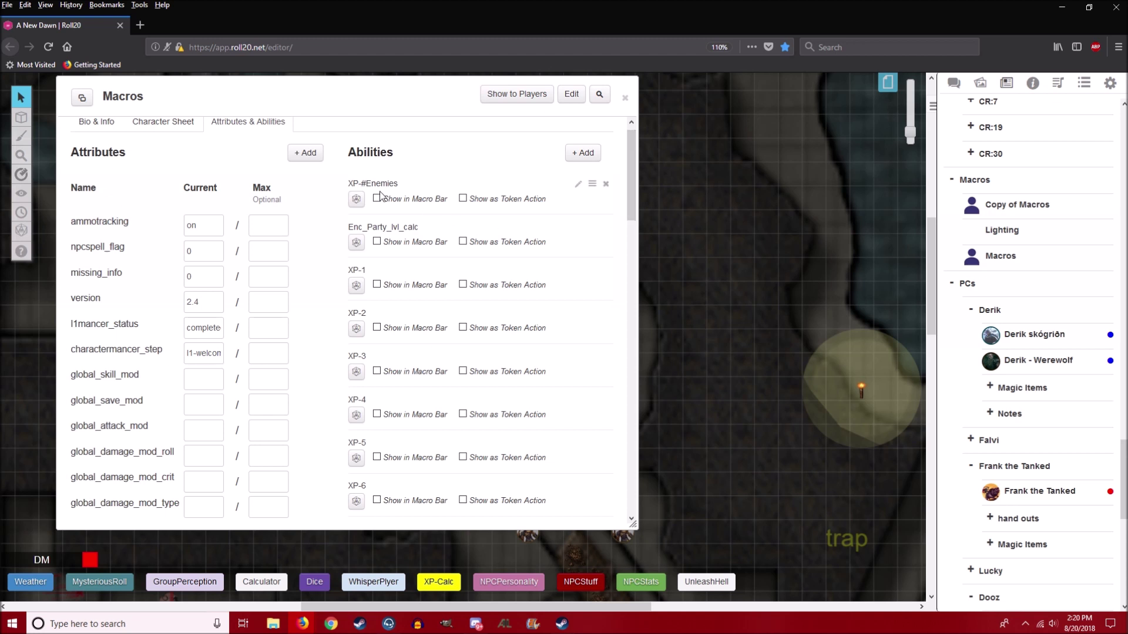
pyautogui.scroll(-2, 442, 277)
pyautogui.scroll(-4, 442, 278)
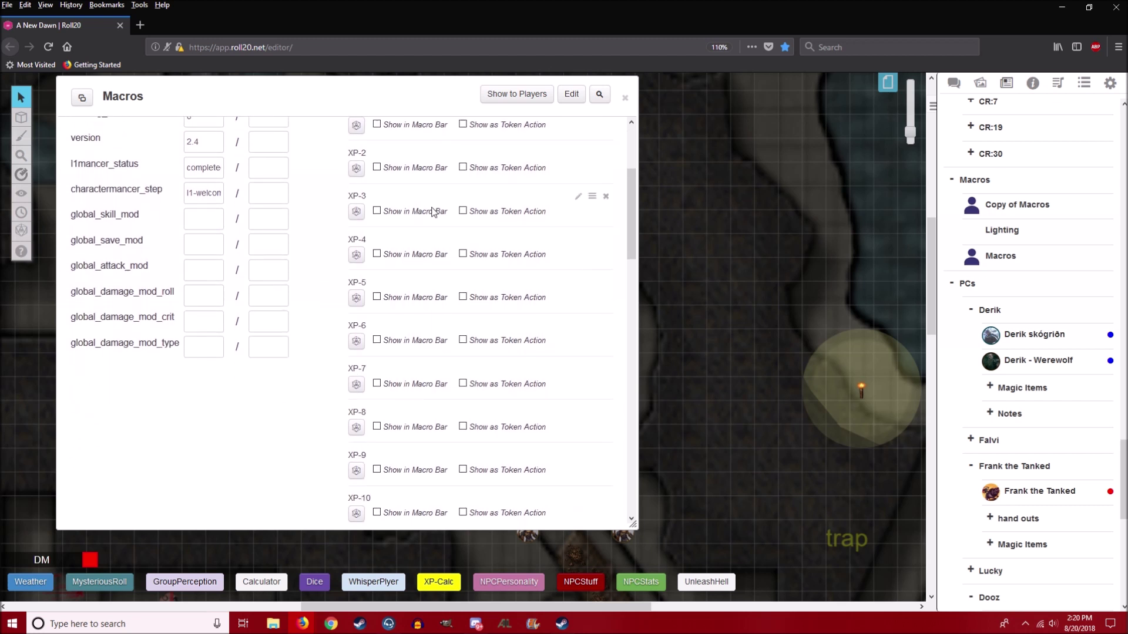
pyautogui.scroll(-9, 467, 209)
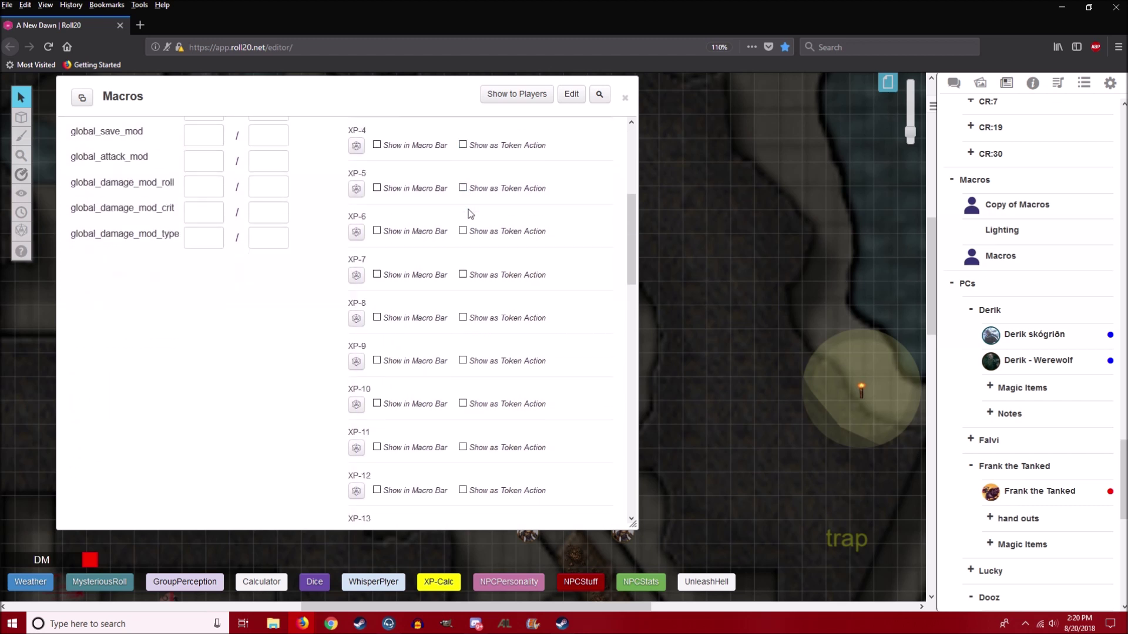
pyautogui.scroll(3, 272, 345)
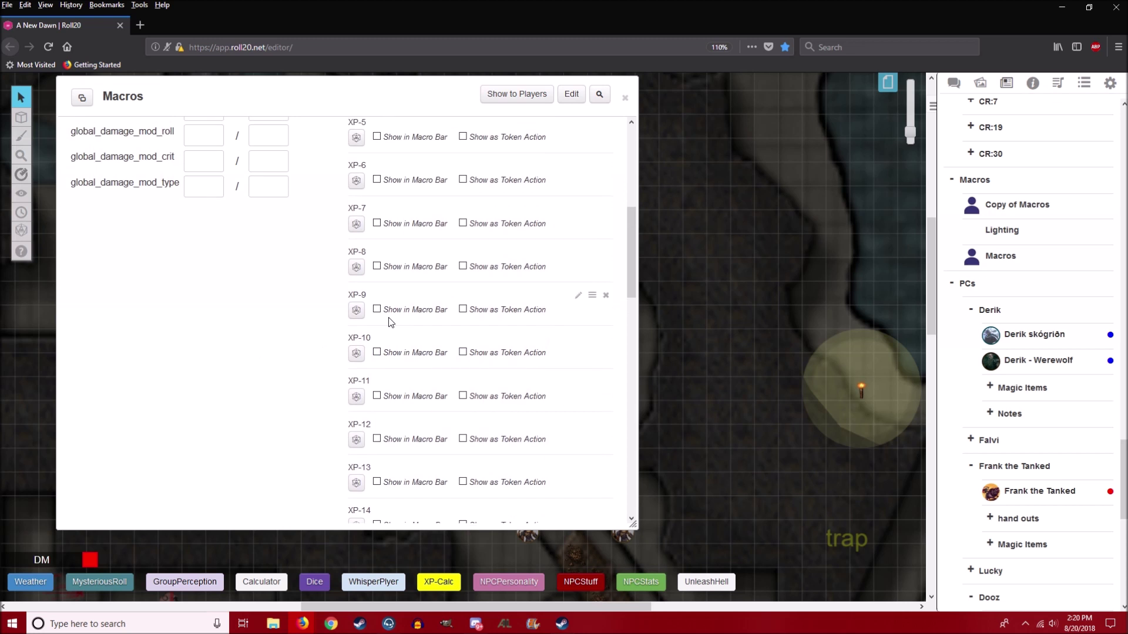
pyautogui.scroll(-9, 555, 340)
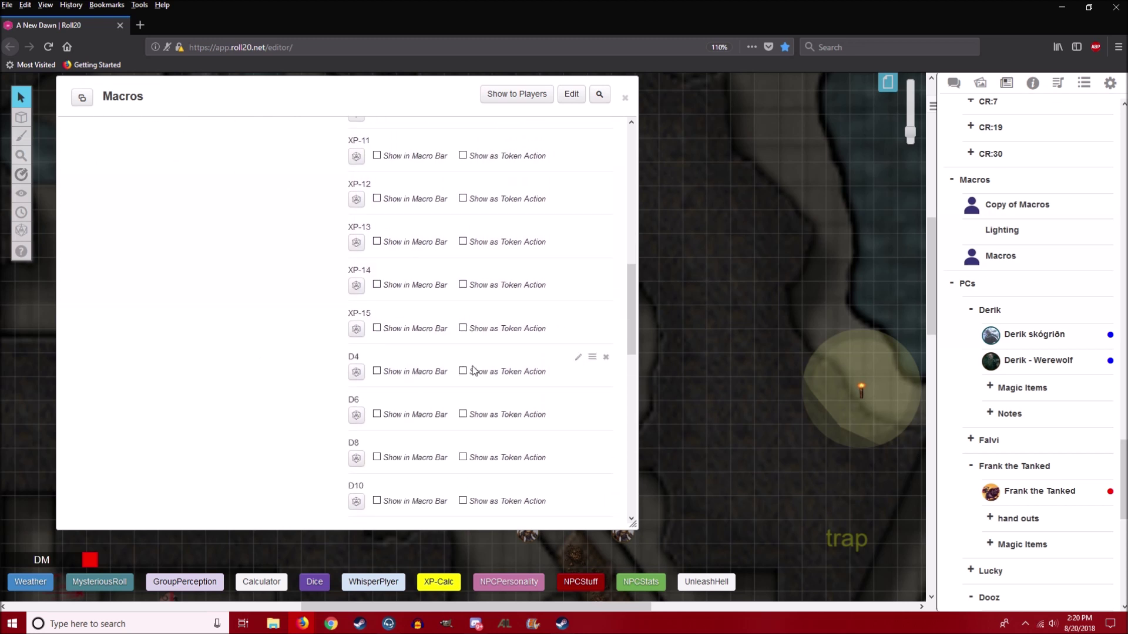
pyautogui.scroll(-3, 481, 369)
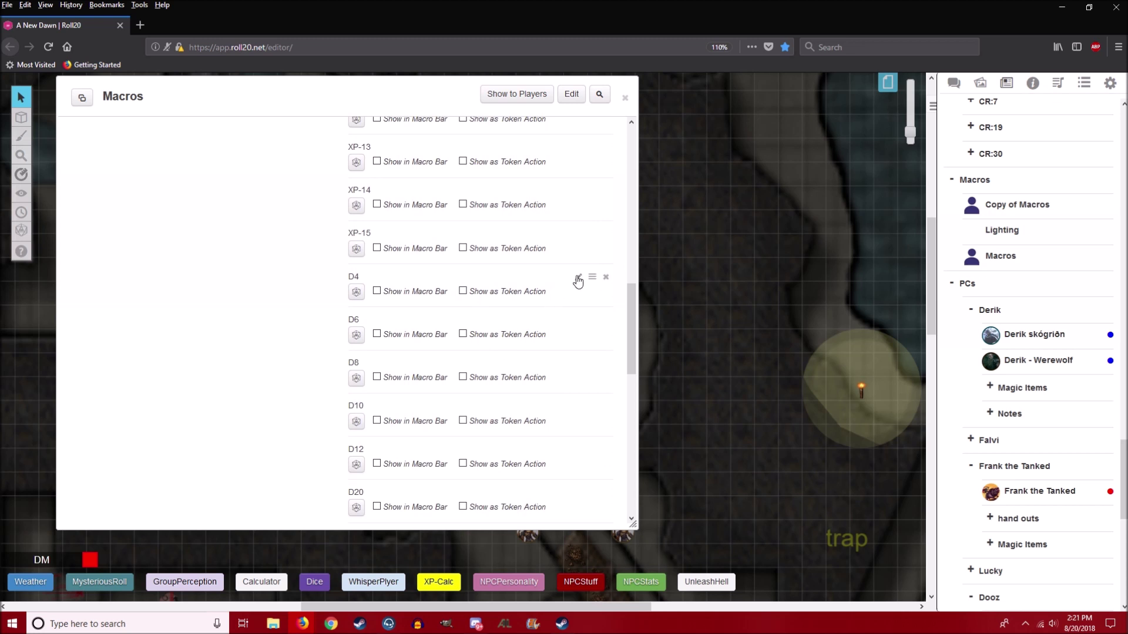
pyautogui.scroll(-3, 588, 277)
pyautogui.scroll(-6, 608, 279)
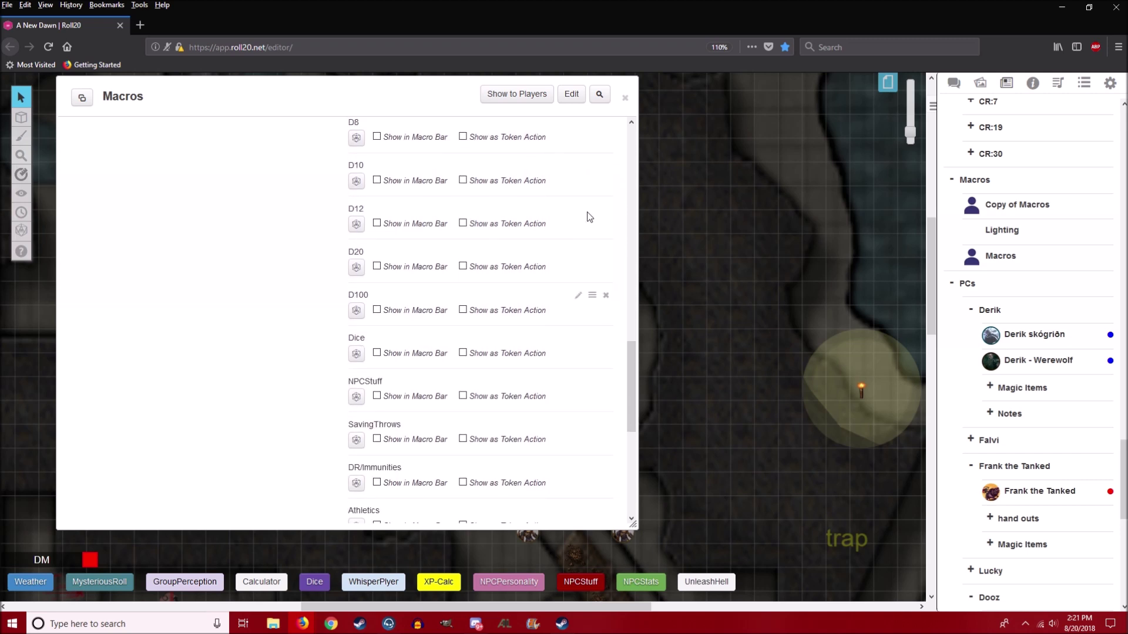
# Move the Macros sheet out of the way, close it and return to the chat
pyautogui.moveTo(400, 93); pyautogui.dragTo(790, 232)
pyautogui.moveTo(742, 178); pyautogui.dragTo(483, 140)
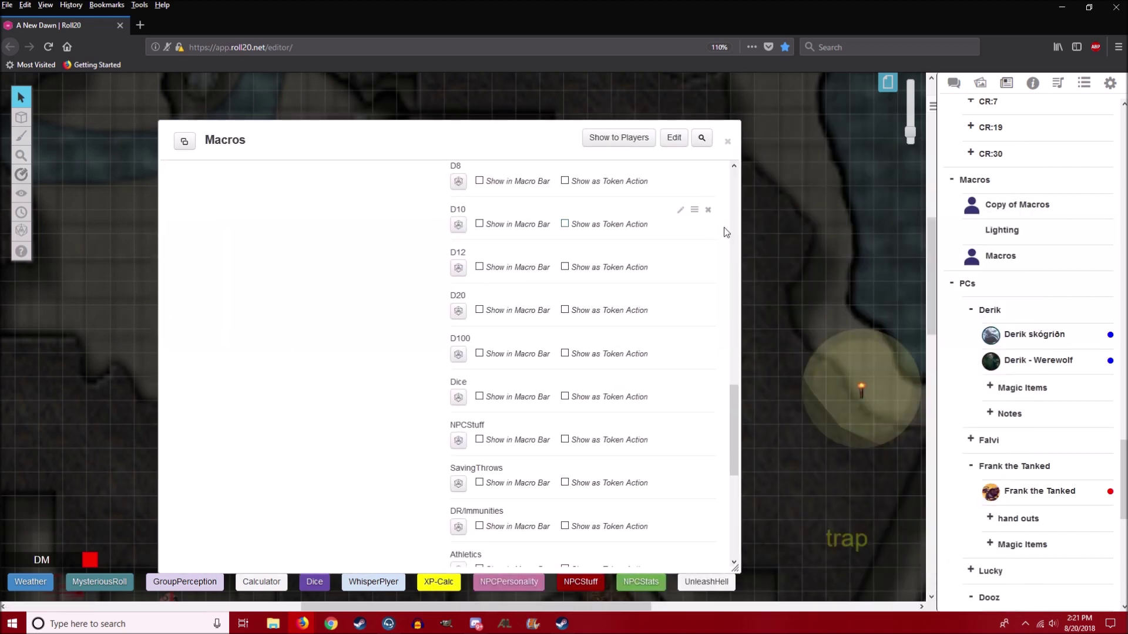
pyautogui.moveTo(411, 127); pyautogui.dragTo(800, 85)
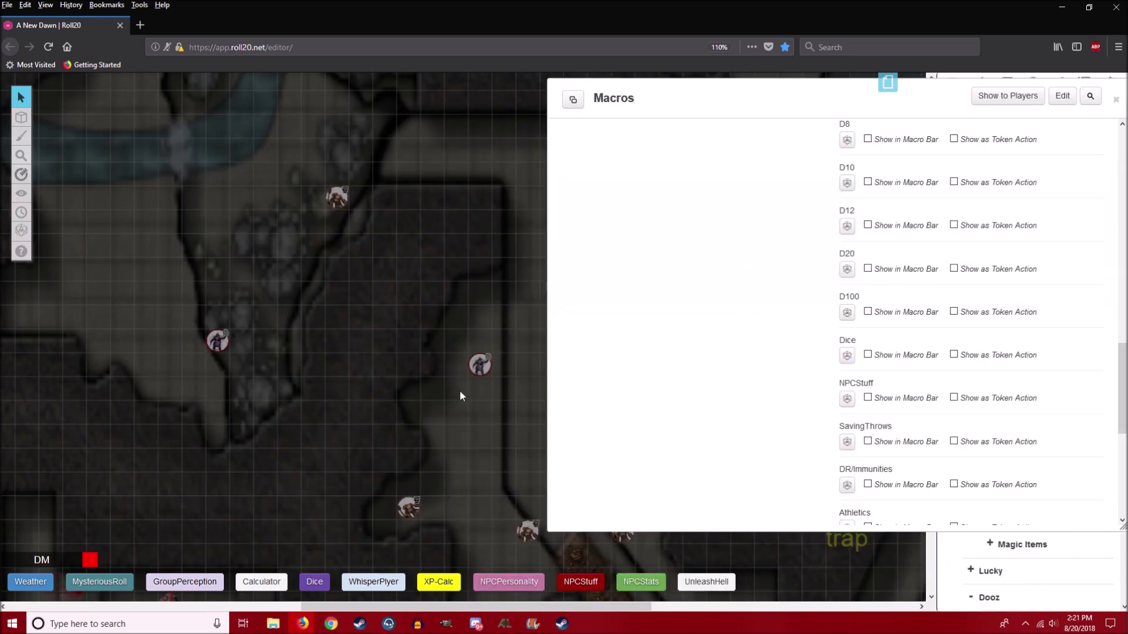
pyautogui.click(1115, 100)
pyautogui.click(422, 576)
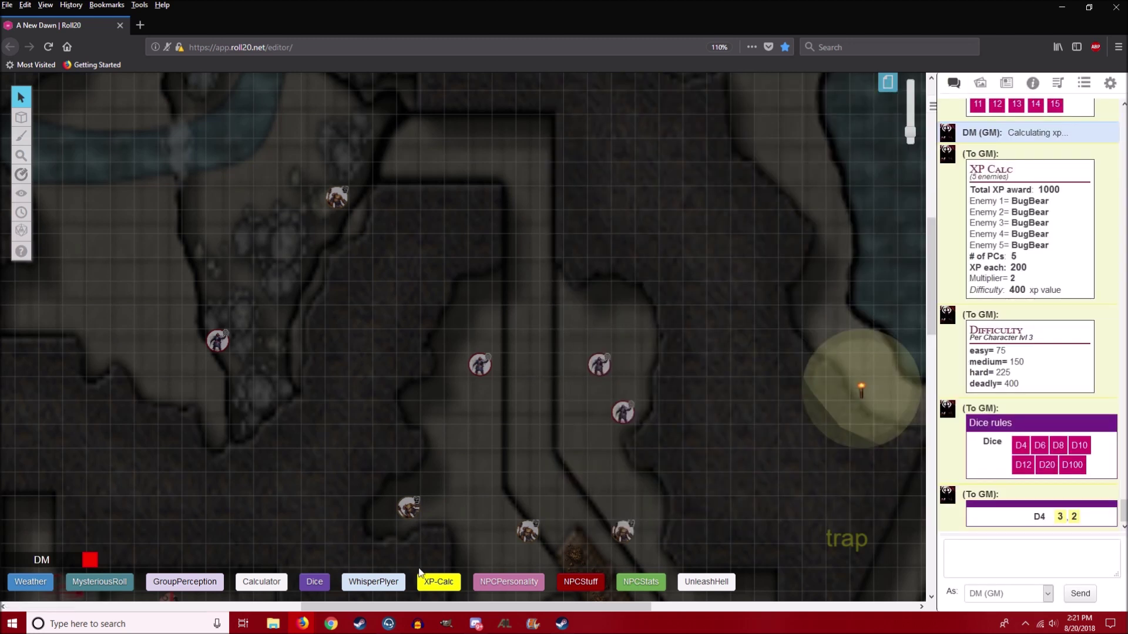
# Select the bugbear in the small alcove northwest of the furnace and roll its SavingThrows through the NPCStuff macro
pyautogui.click(406, 510)
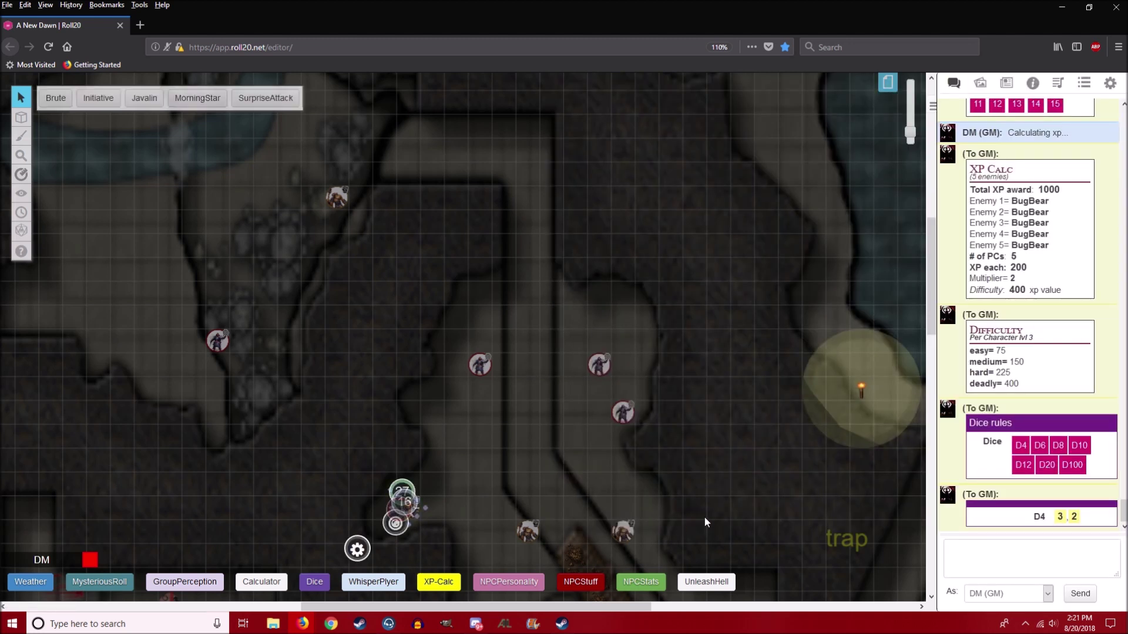
pyautogui.click(569, 582)
pyautogui.scroll(-3, 613, 464)
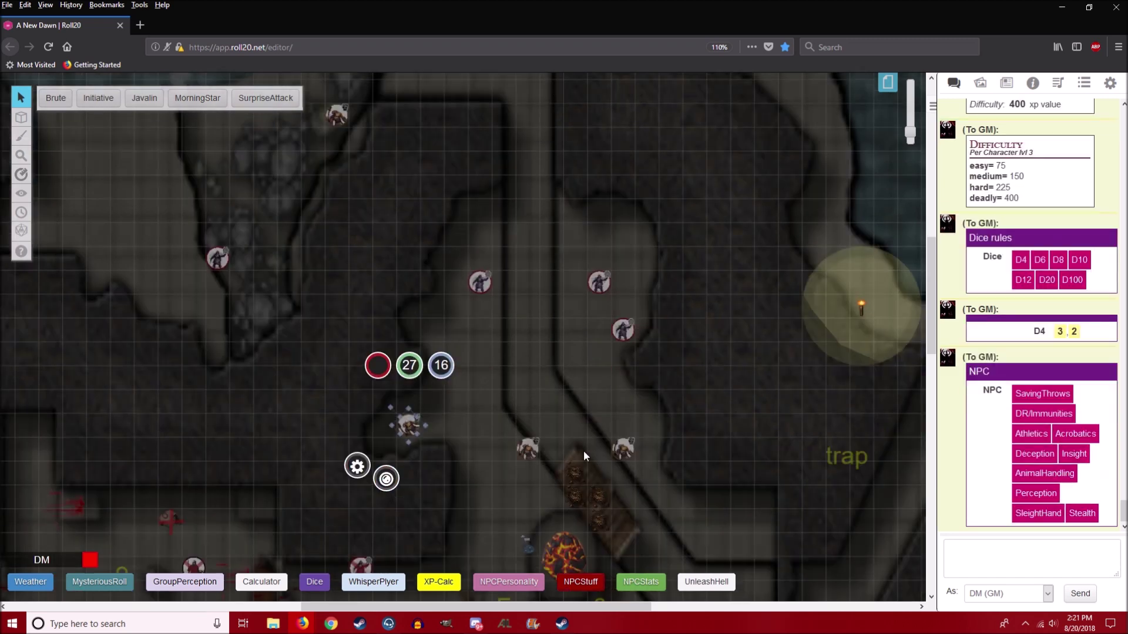
pyautogui.click(1035, 403)
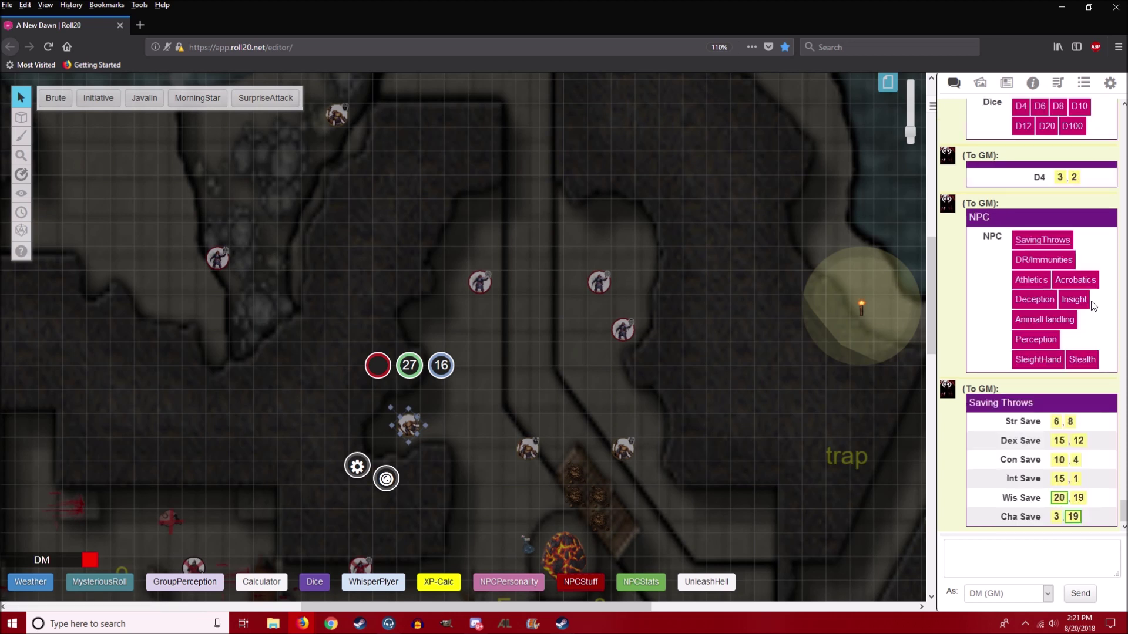
# Output the bugbear's DR/Immunities and roll its Athletics and Stealth skills from the NPC choices in chat
pyautogui.click(1051, 265)
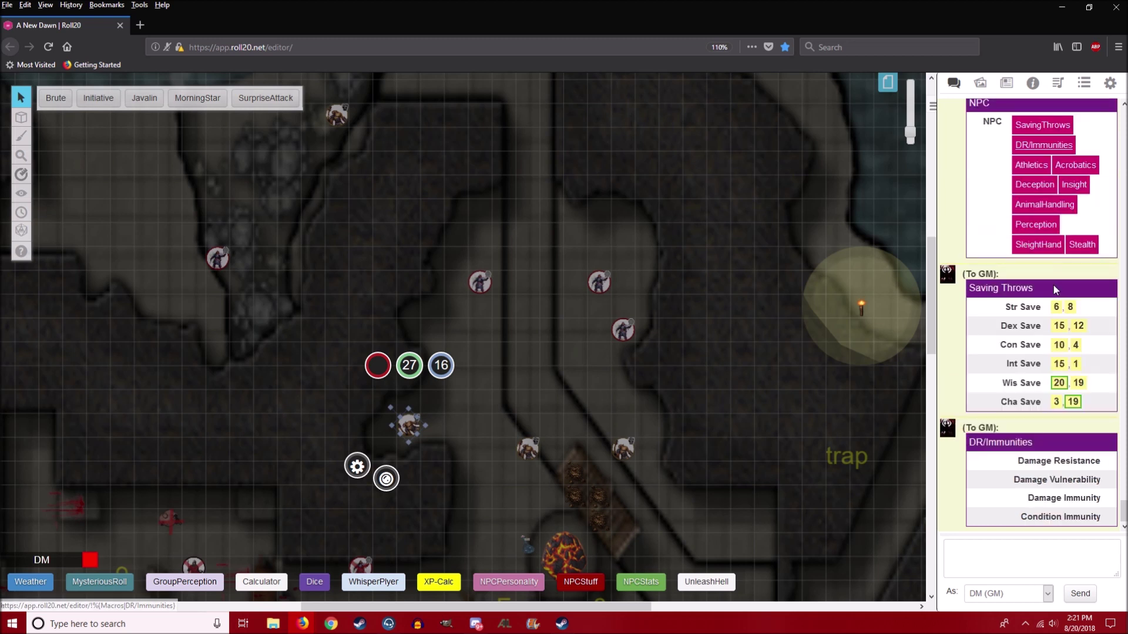
pyautogui.click(1037, 171)
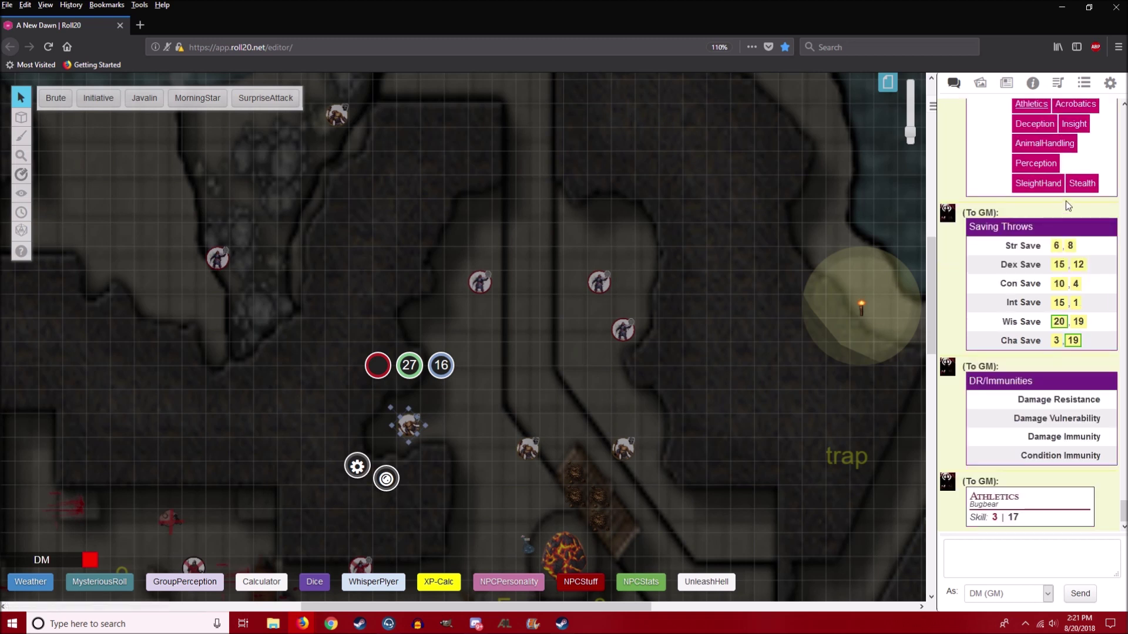
pyautogui.click(1082, 183)
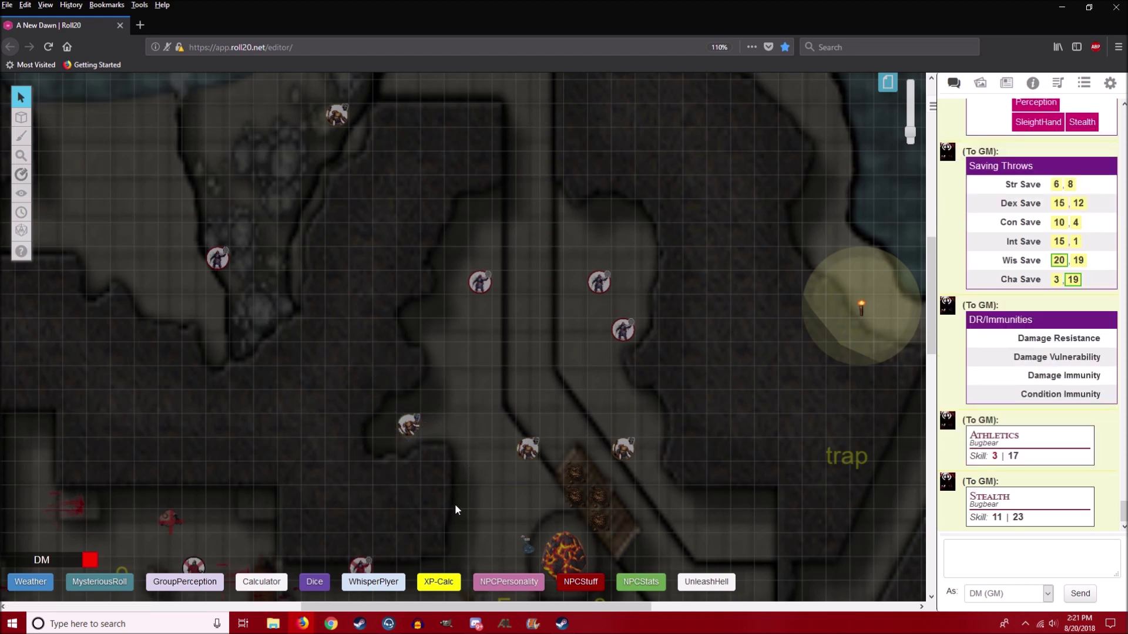
# Select the bugbear in the small alcove, run the NPCPersonality macro and highlight the generated Past, Likes and Apparence rows
pyautogui.click(413, 426)
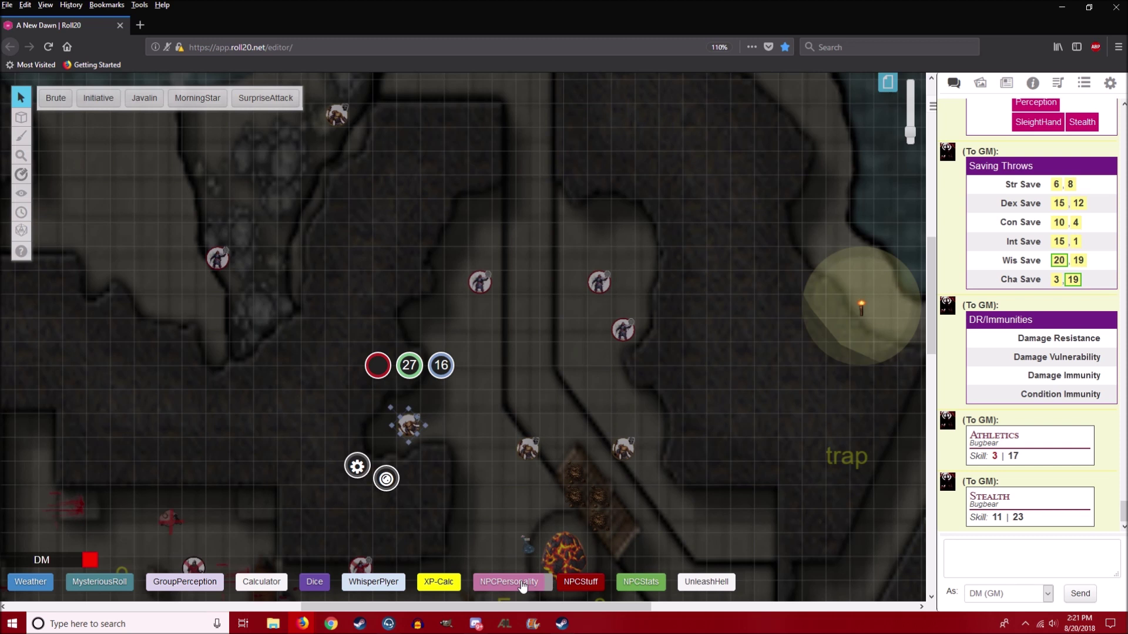
pyautogui.click(521, 584)
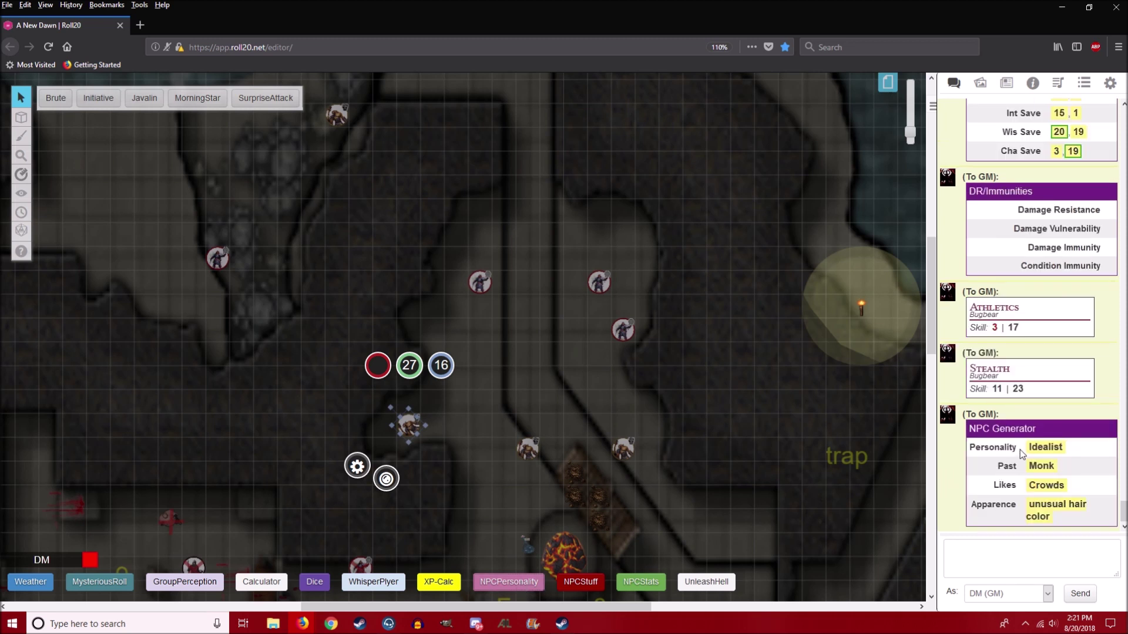
pyautogui.moveTo(1051, 473)
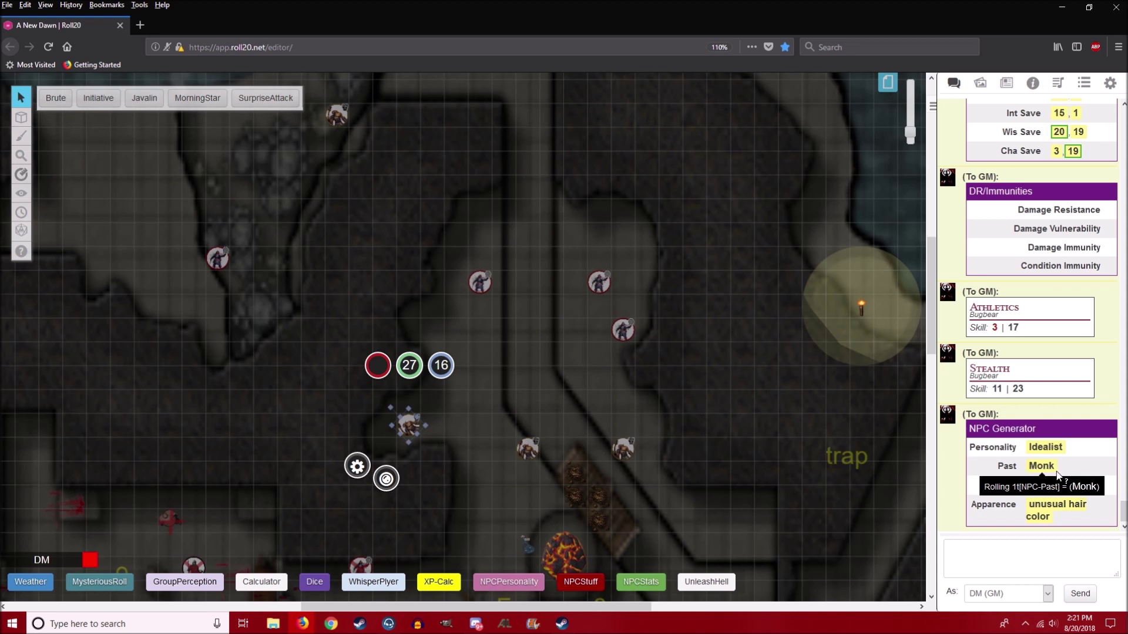
pyautogui.tripleClick(1055, 473)
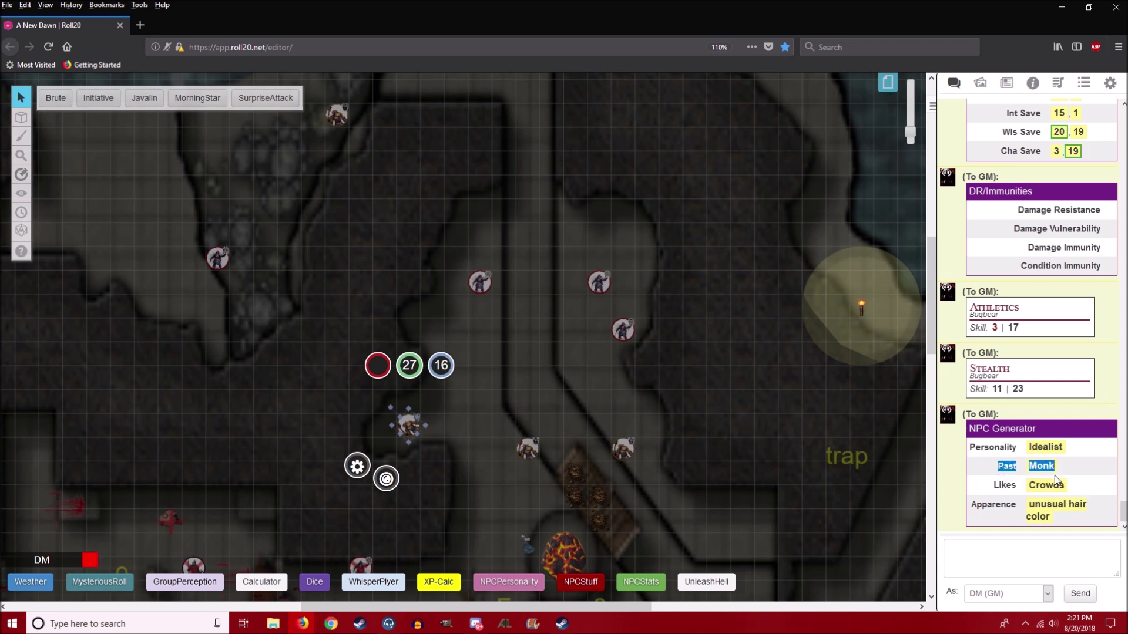
pyautogui.tripleClick(1085, 488)
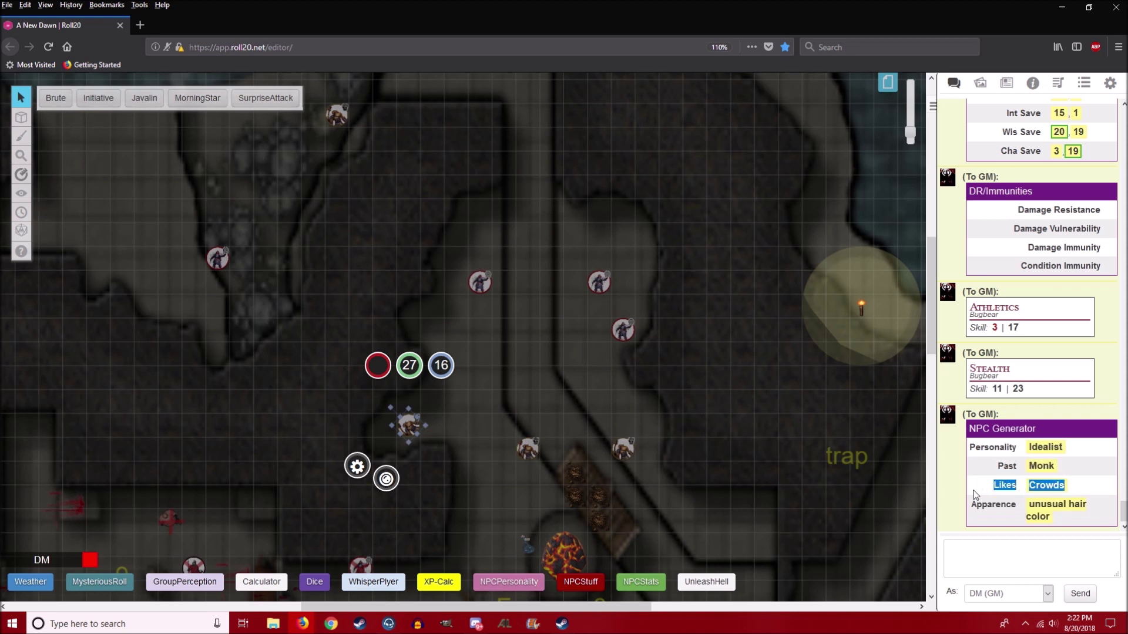
pyautogui.click(1051, 532)
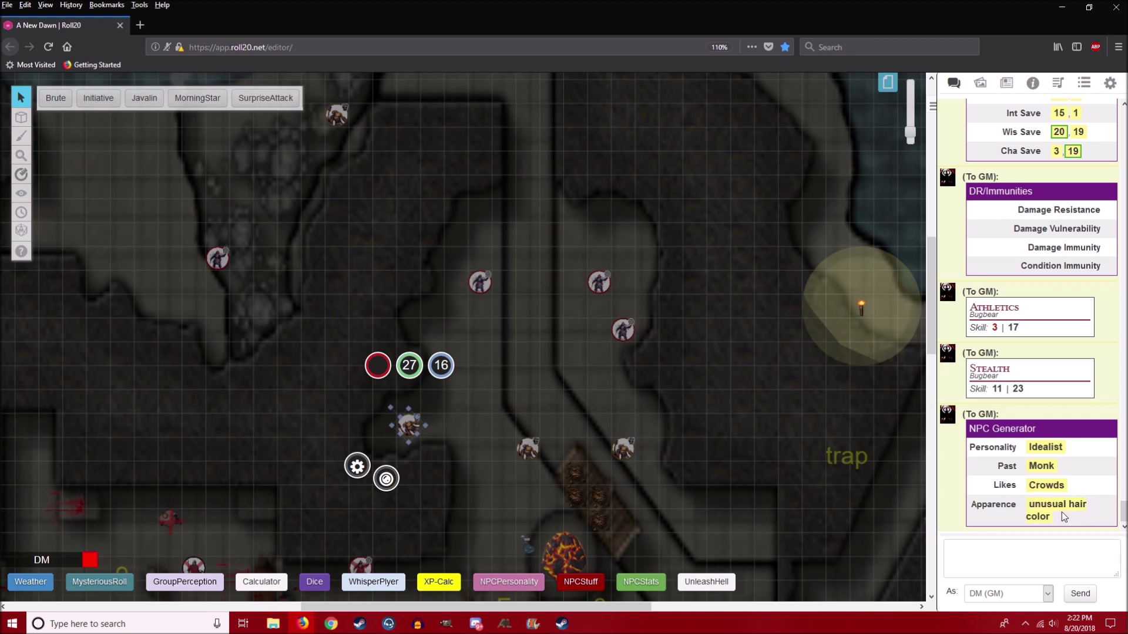
pyautogui.moveTo(1063, 512); pyautogui.dragTo(964, 511)
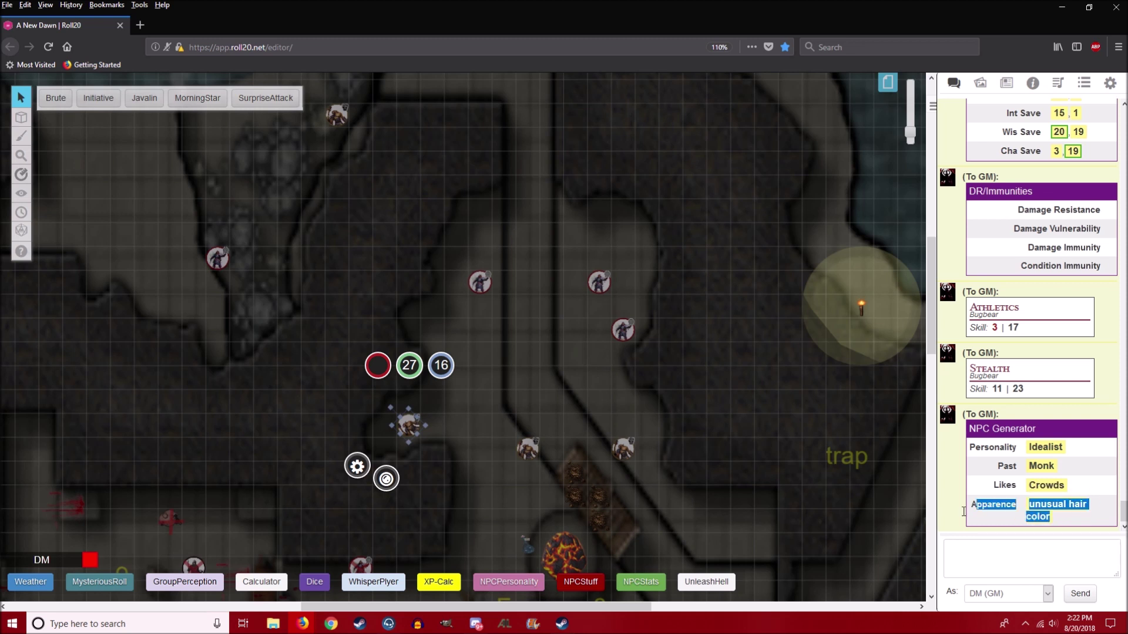
# Examine the rollable tables in the collection, including Weather0, NPC-Personality, NPC-Past, NPC-Likes and NPC-Appearance
pyautogui.click(1084, 83)
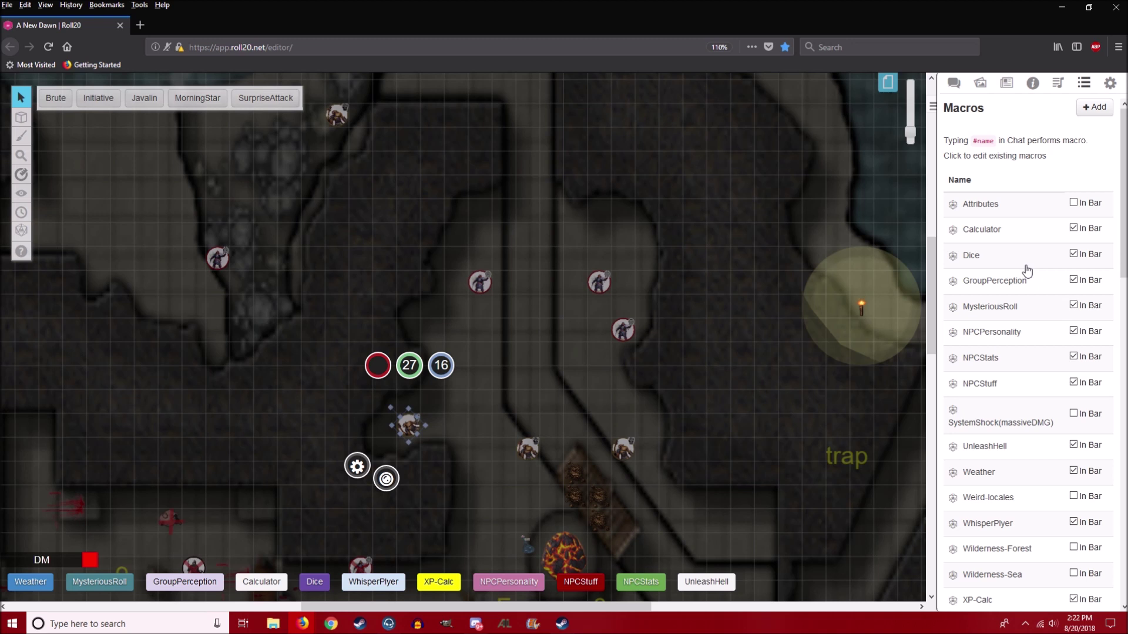
pyautogui.scroll(-6, 1027, 271)
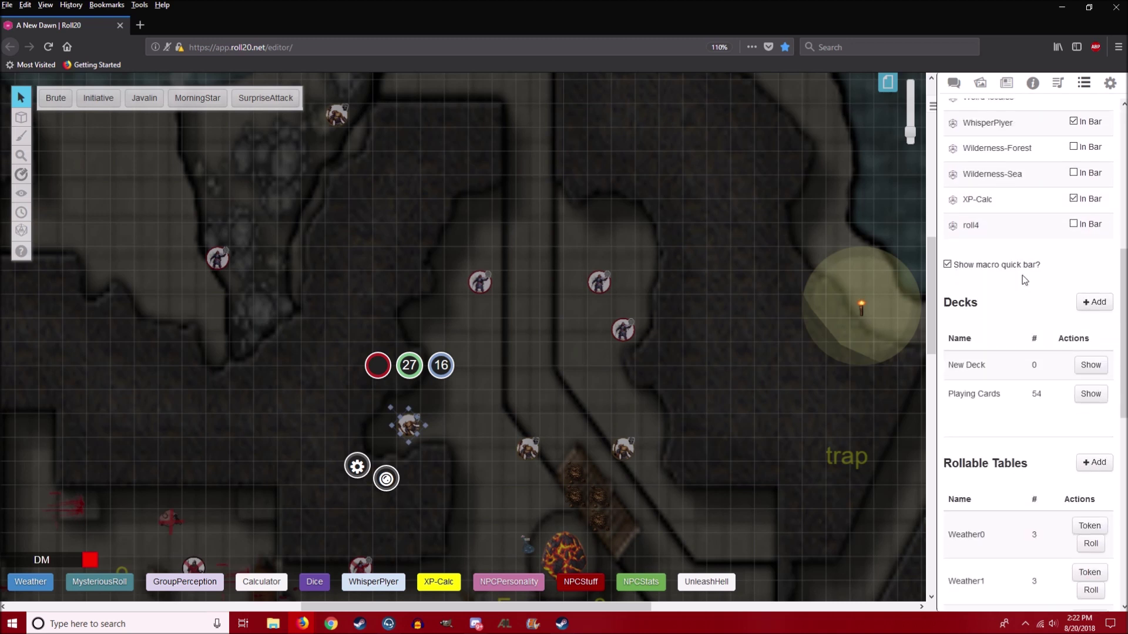
pyautogui.scroll(-5, 1023, 276)
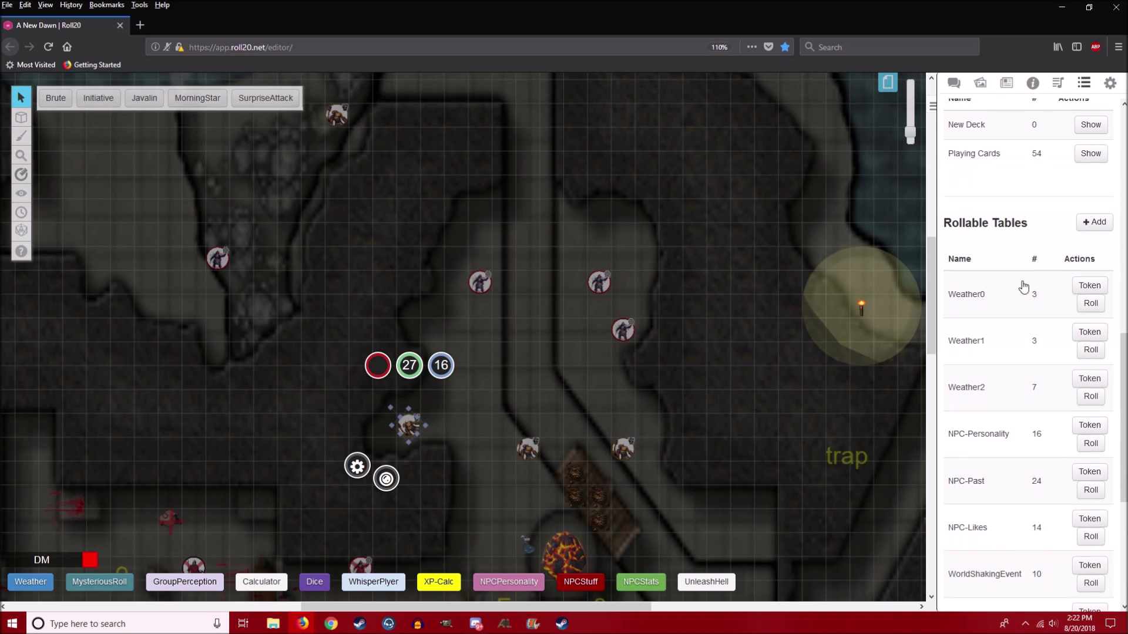
pyautogui.scroll(-3, 1024, 287)
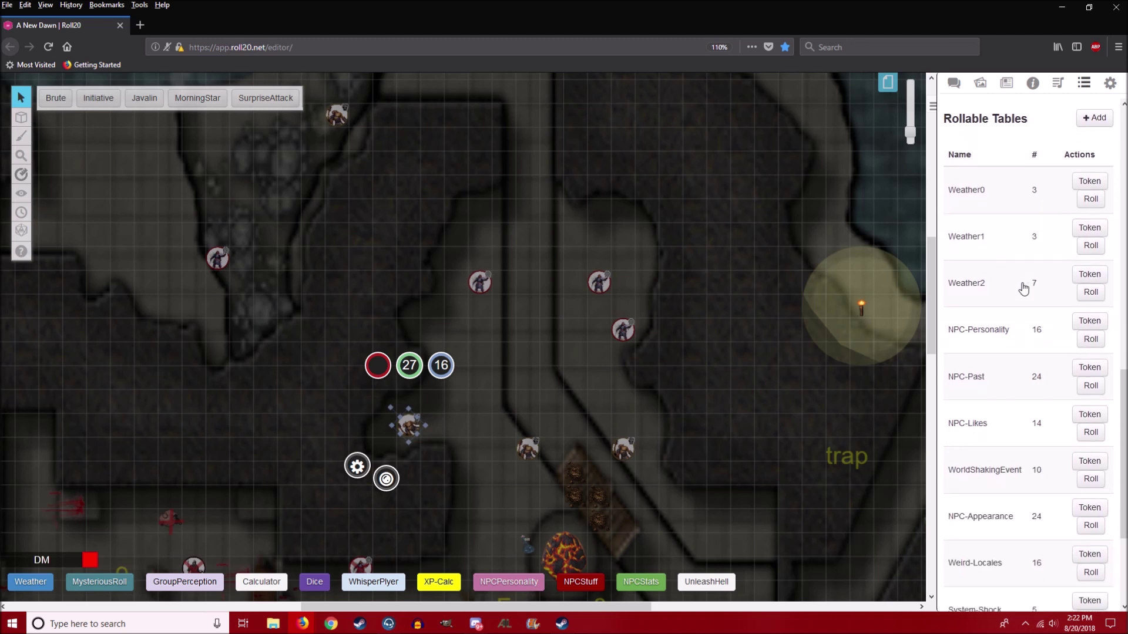
pyautogui.scroll(-1, 1023, 288)
pyautogui.scroll(-2, 1023, 288)
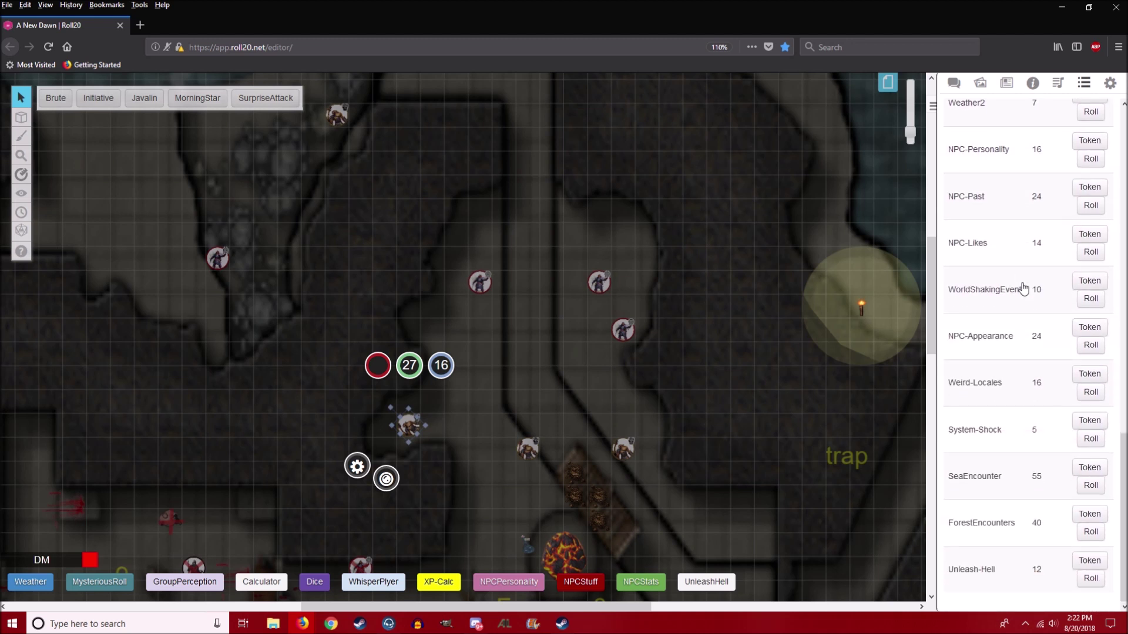
pyautogui.scroll(3, 1080, 476)
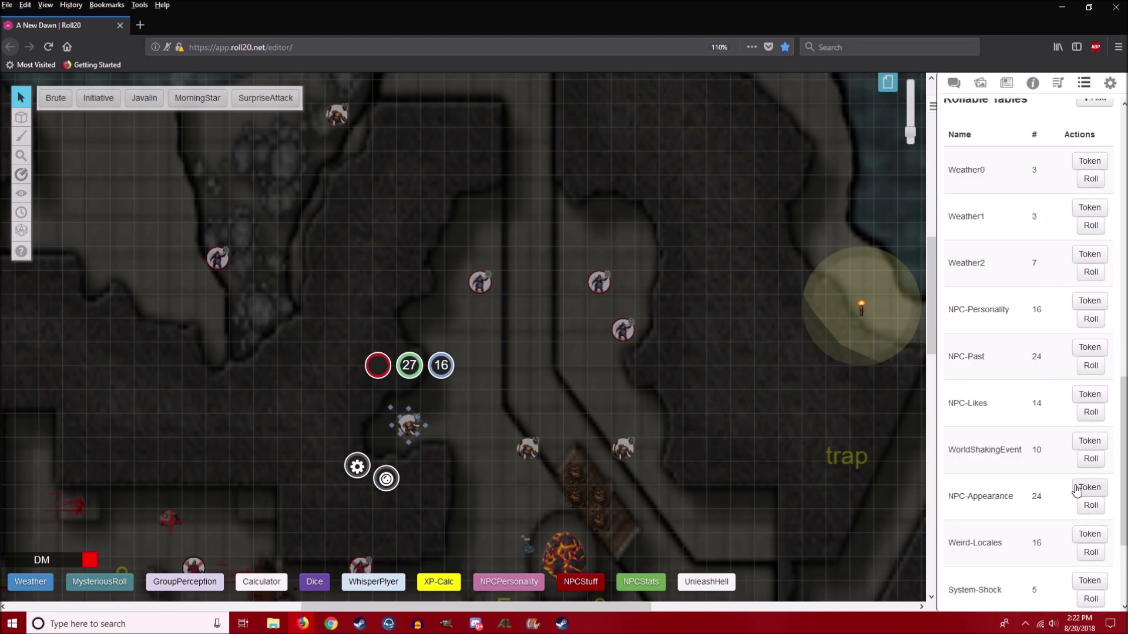
# Return to the chat, generate weather with the Weather macro and deselect the bugbear
pyautogui.click(953, 83)
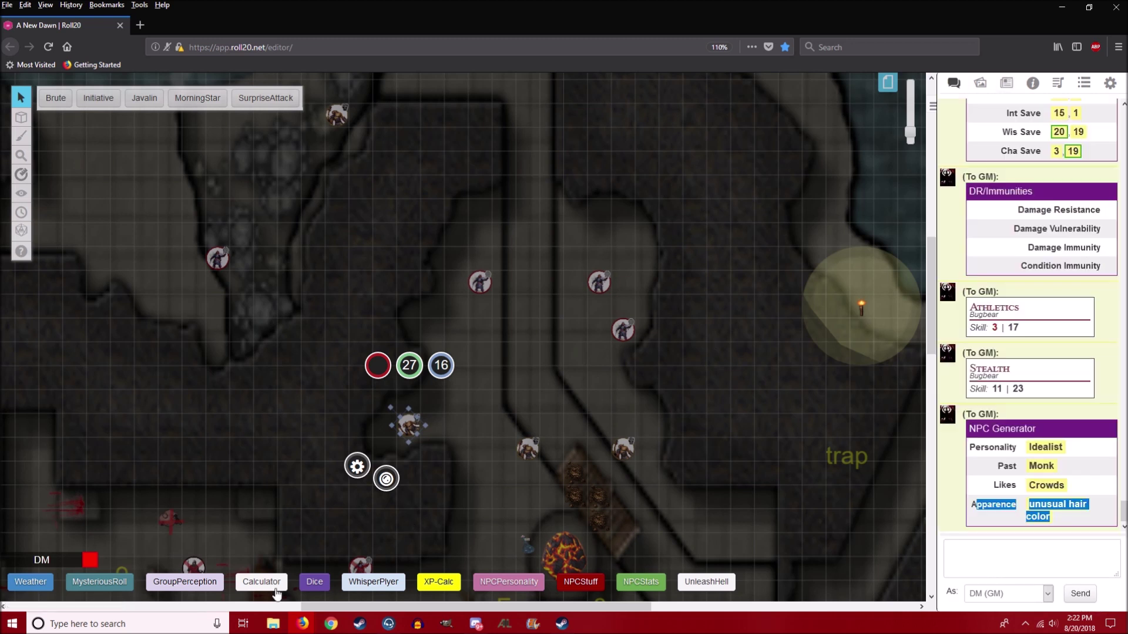
pyautogui.click(32, 582)
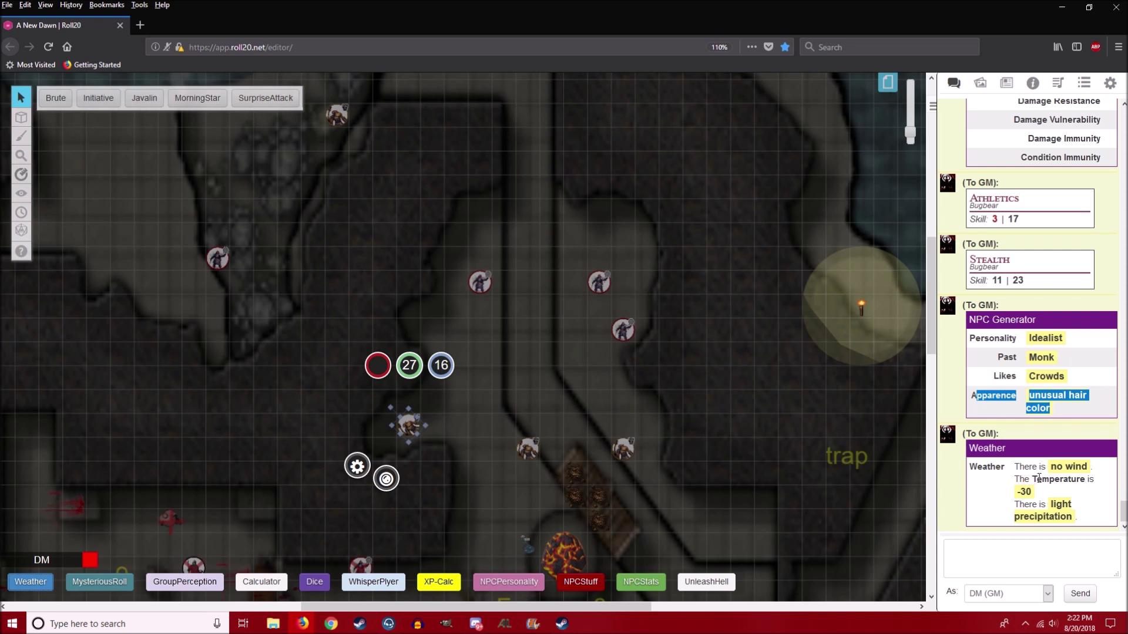
pyautogui.click(1074, 509)
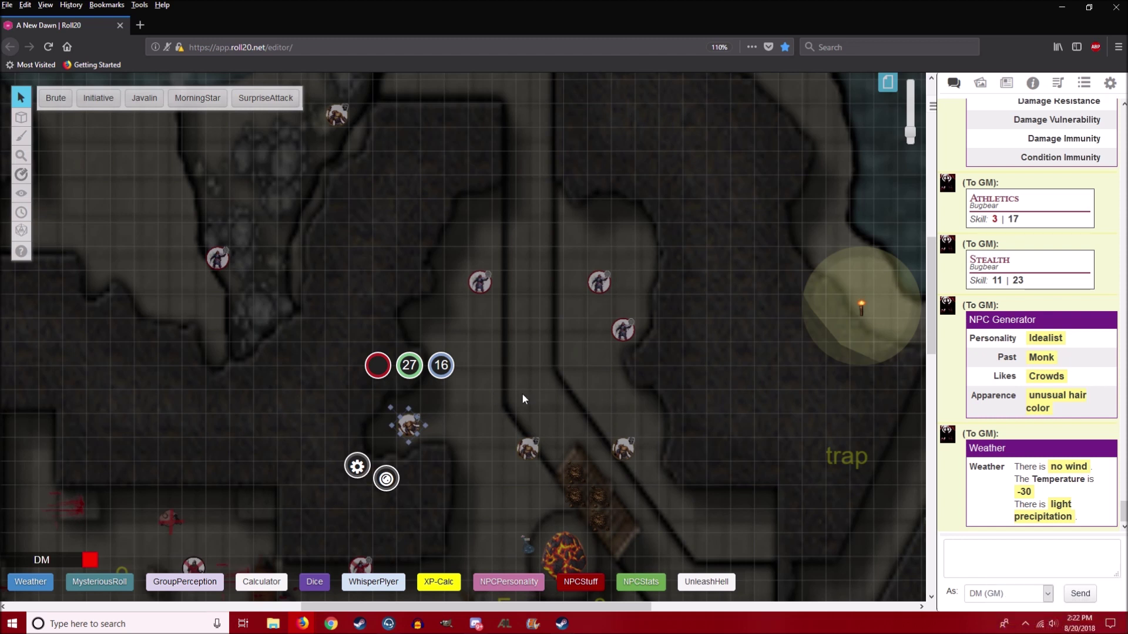
pyautogui.click(514, 420)
pyautogui.scroll(-3, 516, 423)
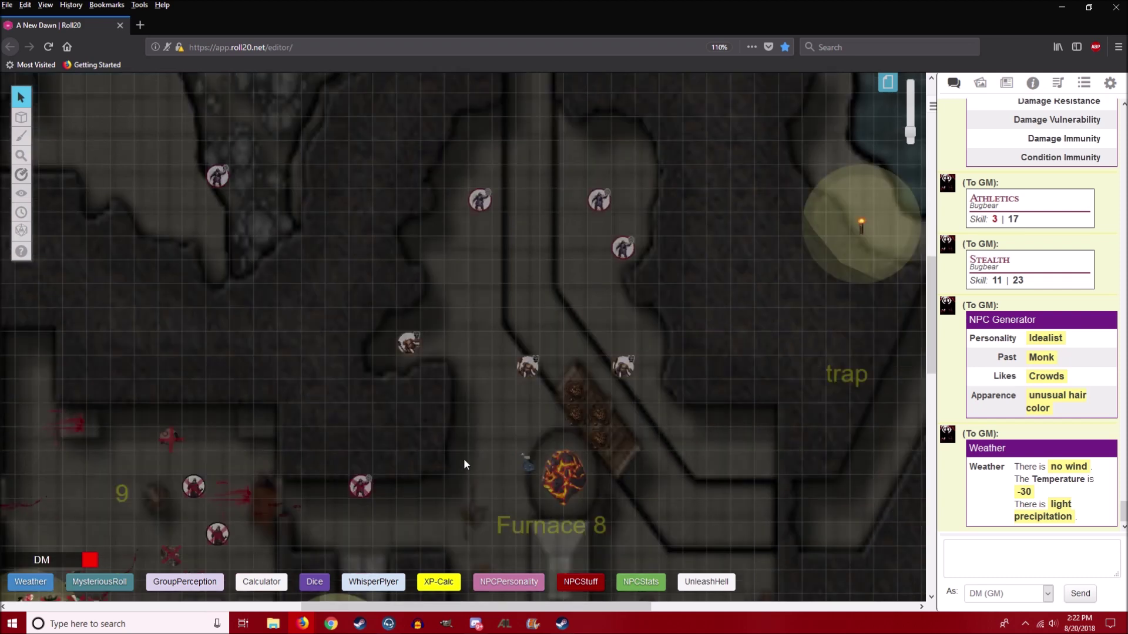
# Make a MysteriousRoll with a modifier of 0 and roll the party's perception with the GroupPerception macro
pyautogui.click(119, 583)
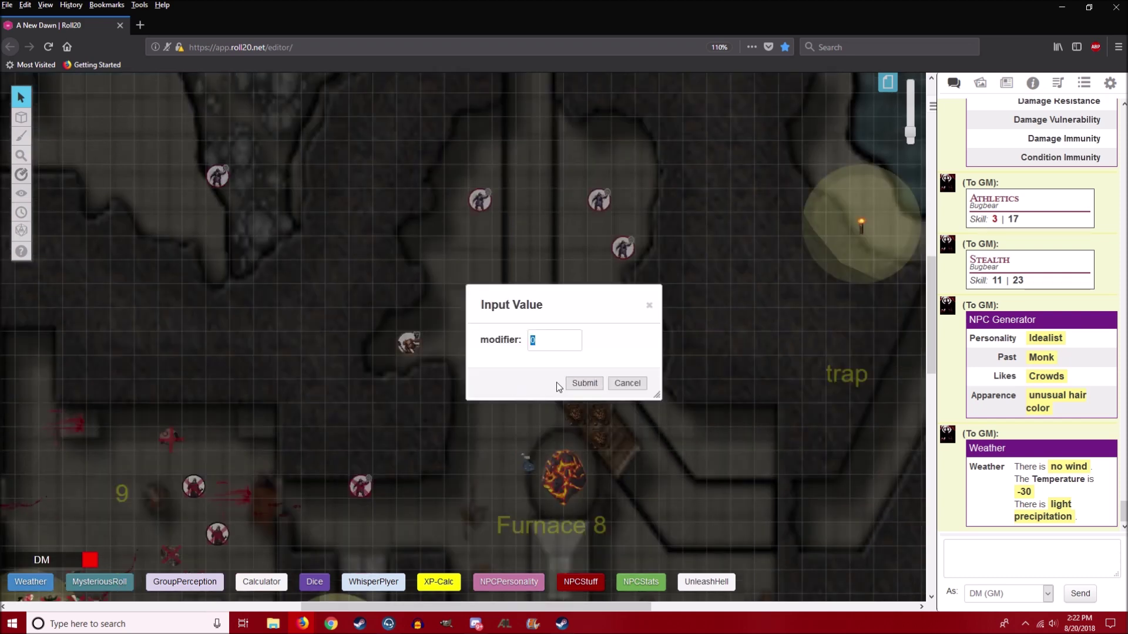
pyautogui.click(585, 383)
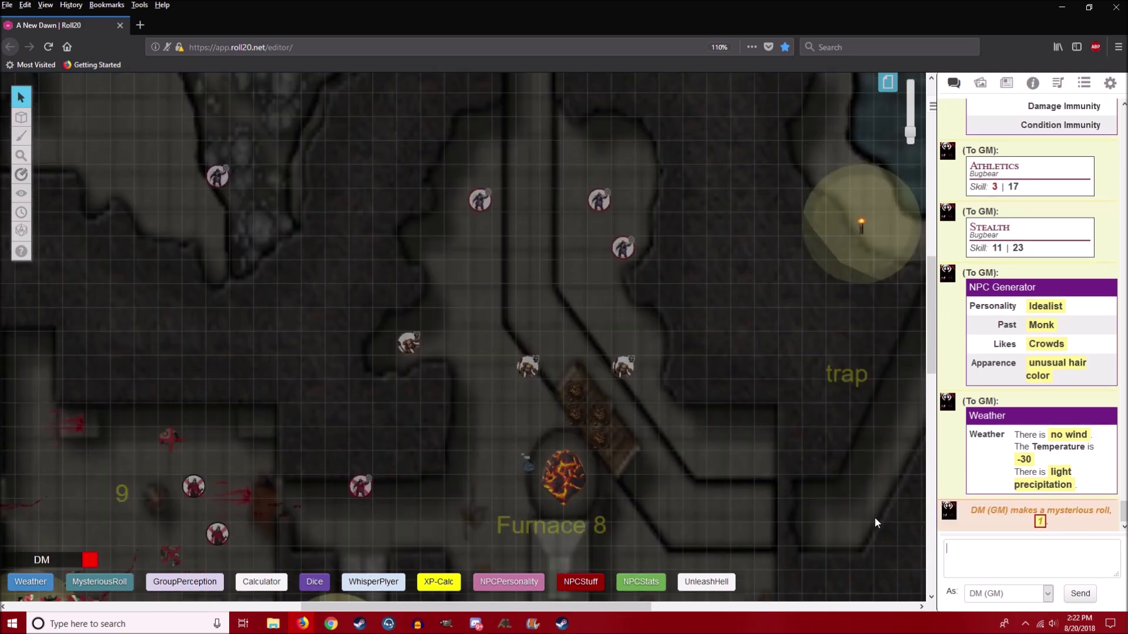
pyautogui.moveTo(1038, 522)
pyautogui.click(203, 581)
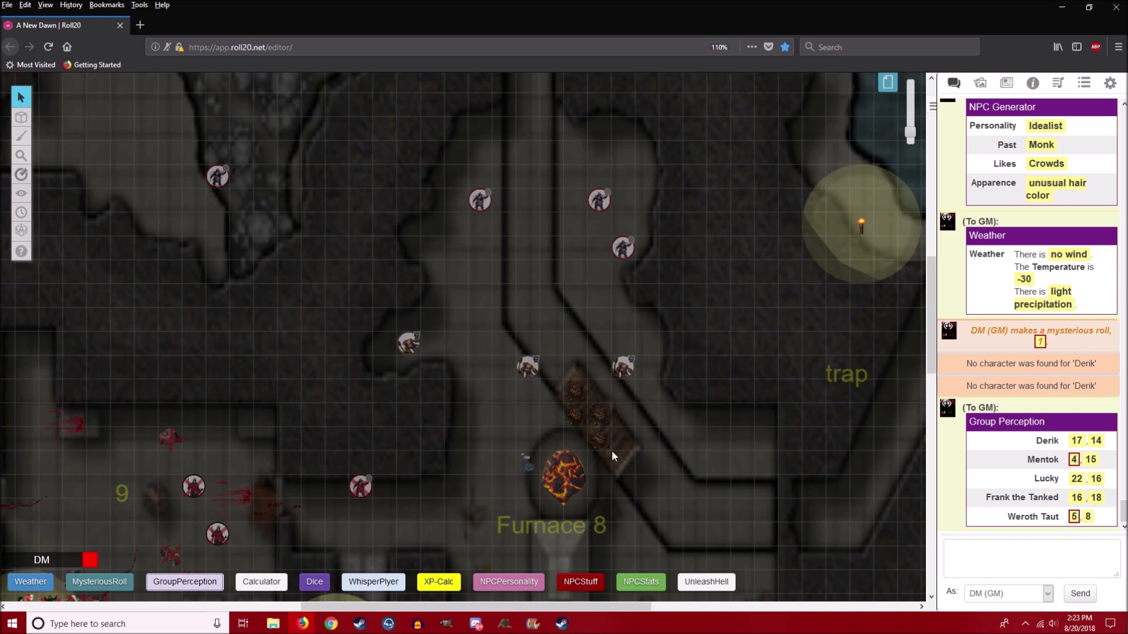
pyautogui.scroll(3, 613, 457)
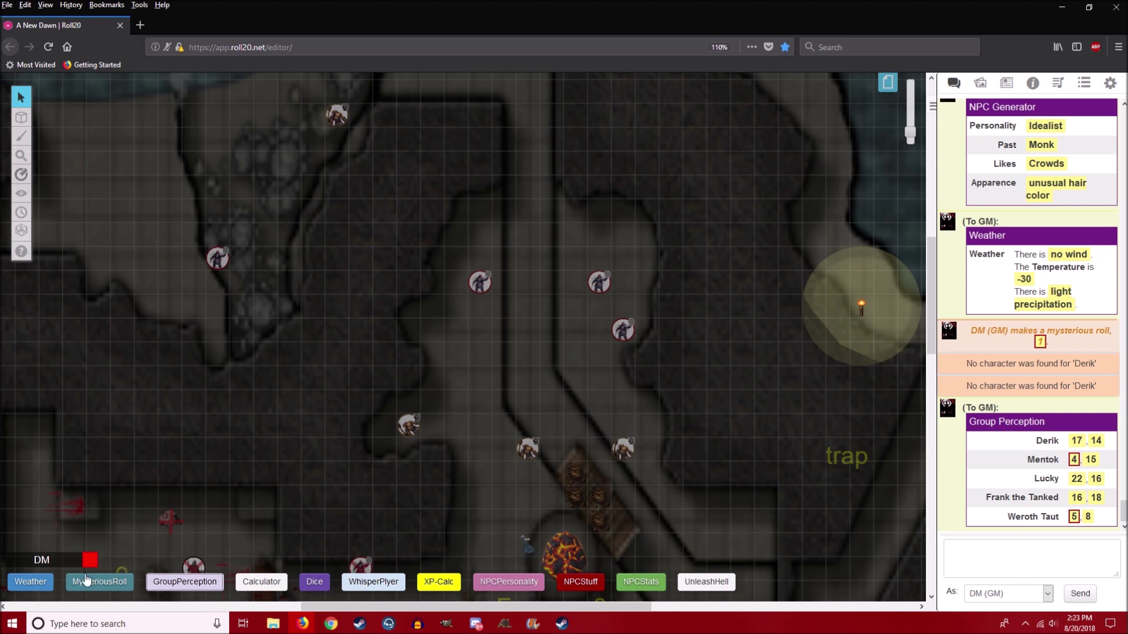
# Open the Calculator macro from the macro list, examine its action line and close it without saving
pyautogui.click(1006, 83)
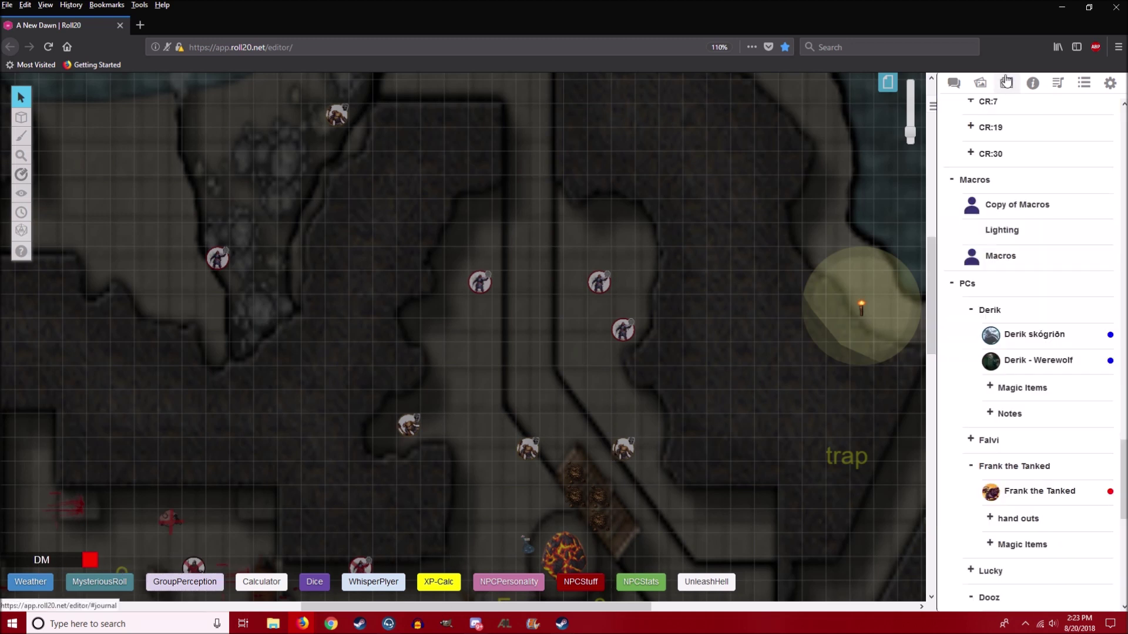
pyautogui.click(1084, 86)
pyautogui.scroll(10, 1065, 194)
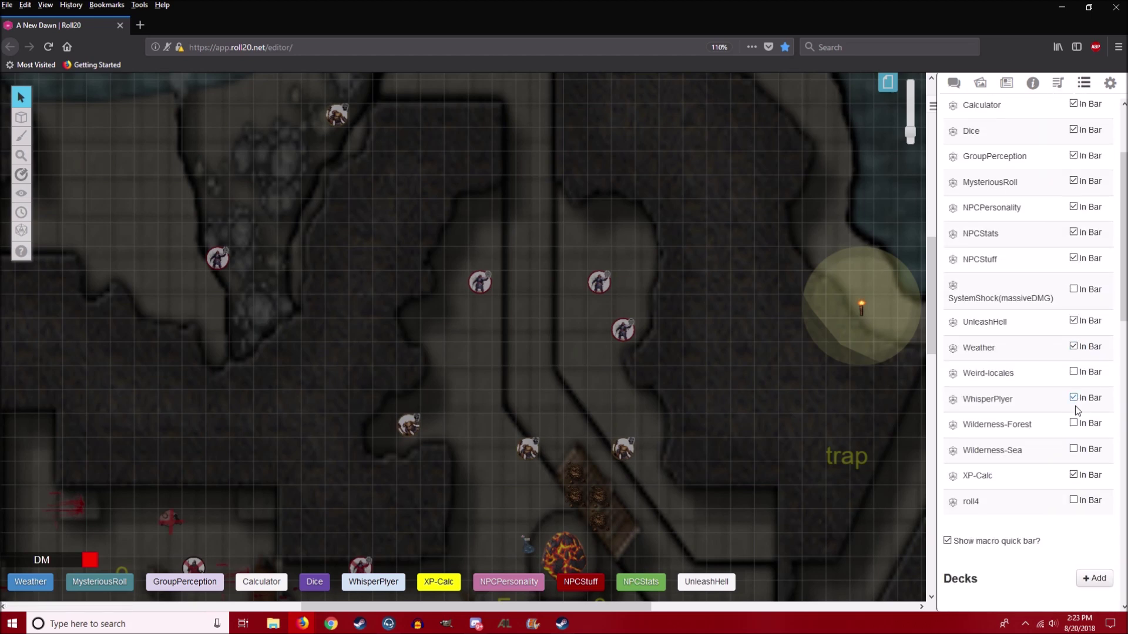
pyautogui.scroll(3, 1056, 448)
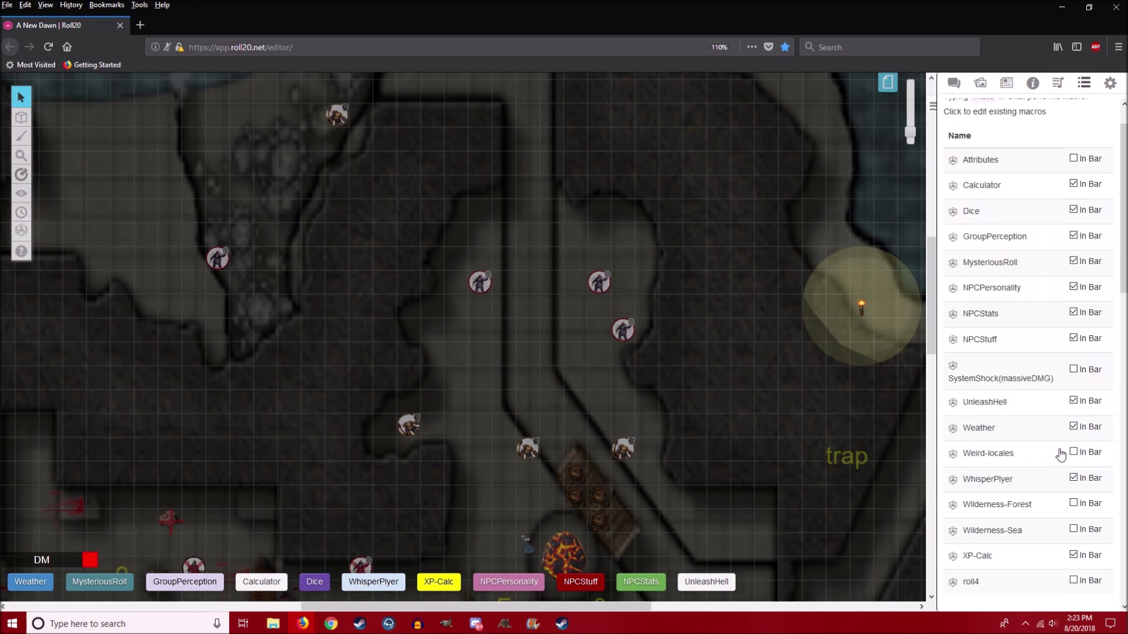
pyautogui.click(1001, 185)
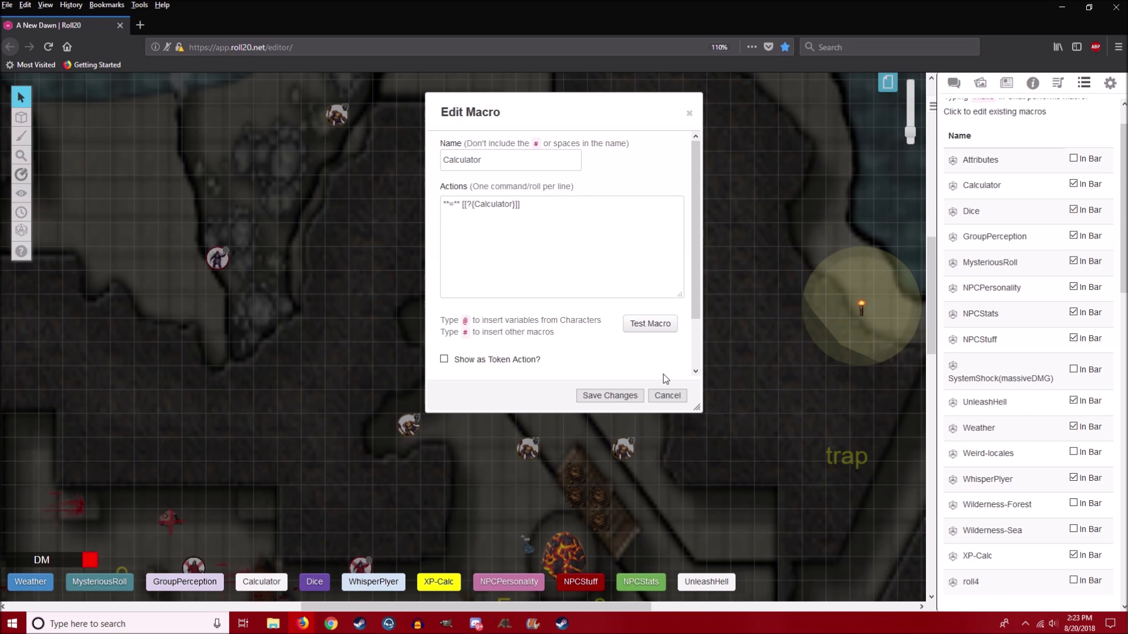
pyautogui.moveTo(492, 204); pyautogui.dragTo(512, 229)
pyautogui.click(547, 233)
pyautogui.click(671, 402)
# Open the Dice macro and highlight the character name and the ability name in its action
pyautogui.click(991, 216)
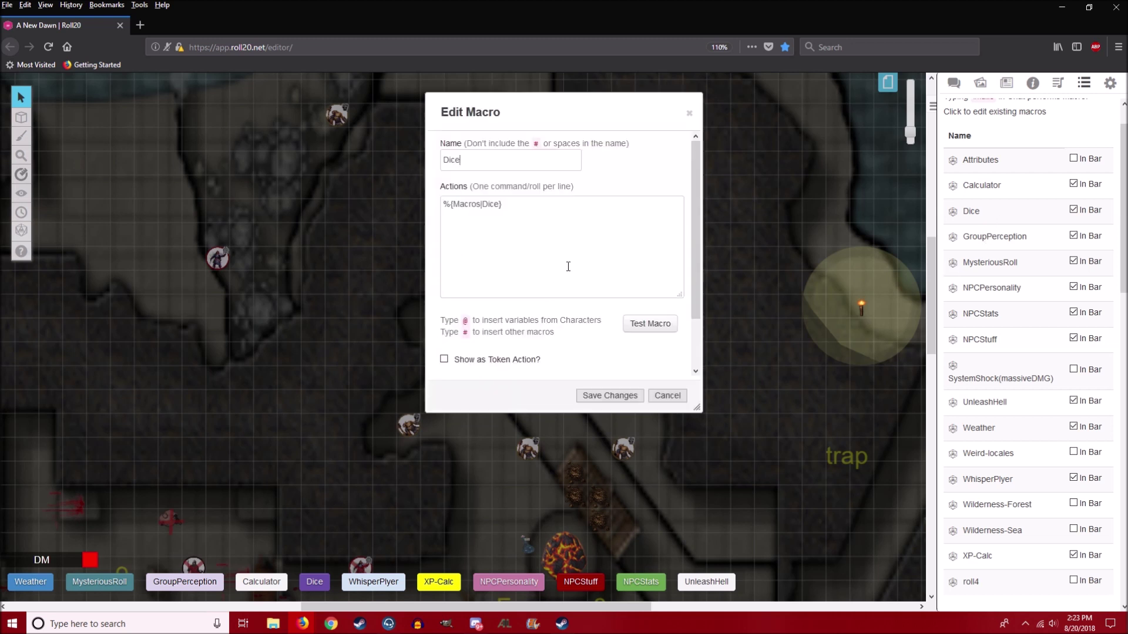
pyautogui.doubleClick(476, 203)
pyautogui.click(443, 246)
pyautogui.doubleClick(490, 204)
# Open the Macros character's sheet, place it beside the Dice macro's edit window and return to the macro list
pyautogui.click(1007, 83)
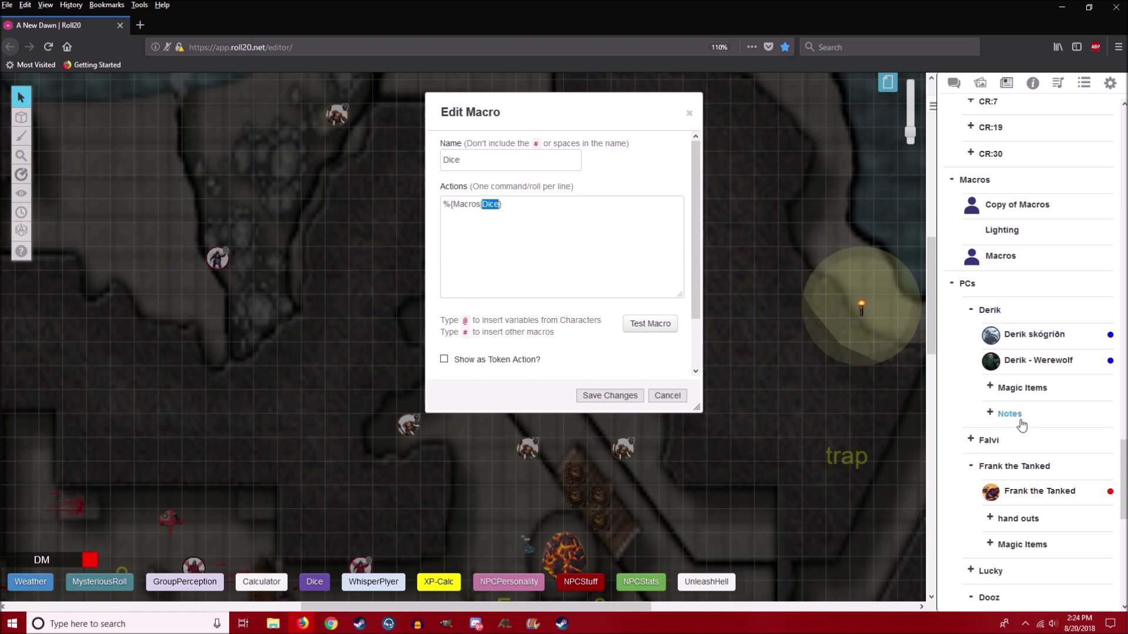
pyautogui.scroll(1, 1031, 349)
pyautogui.click(1020, 338)
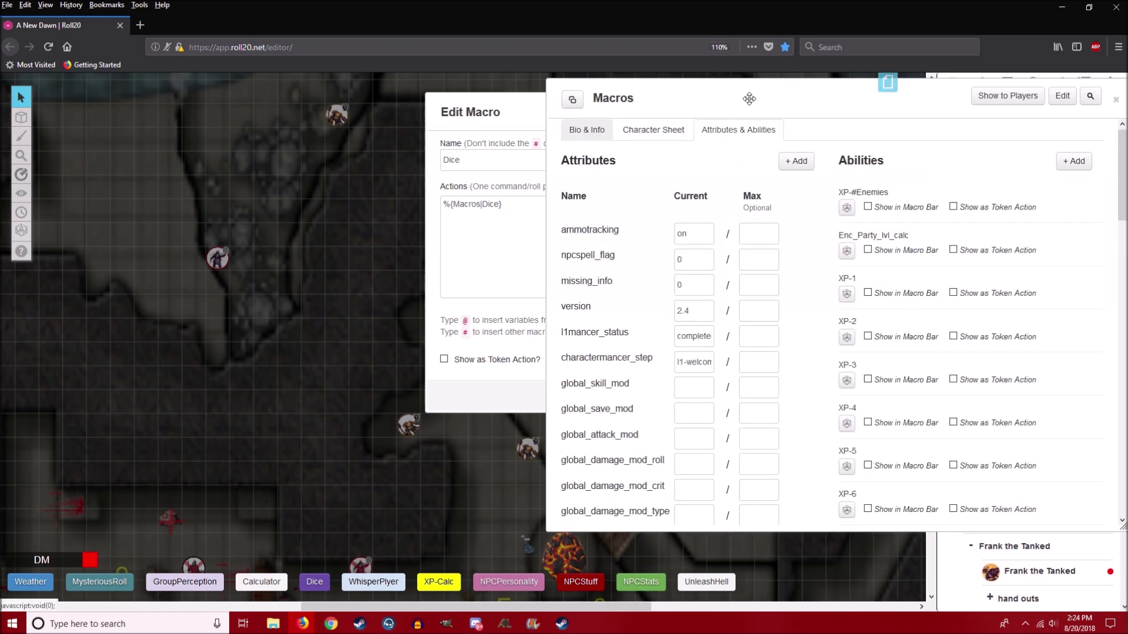
pyautogui.moveTo(748, 96); pyautogui.dragTo(184, 145)
pyautogui.click(619, 106)
pyautogui.moveTo(619, 105); pyautogui.dragTo(766, 97)
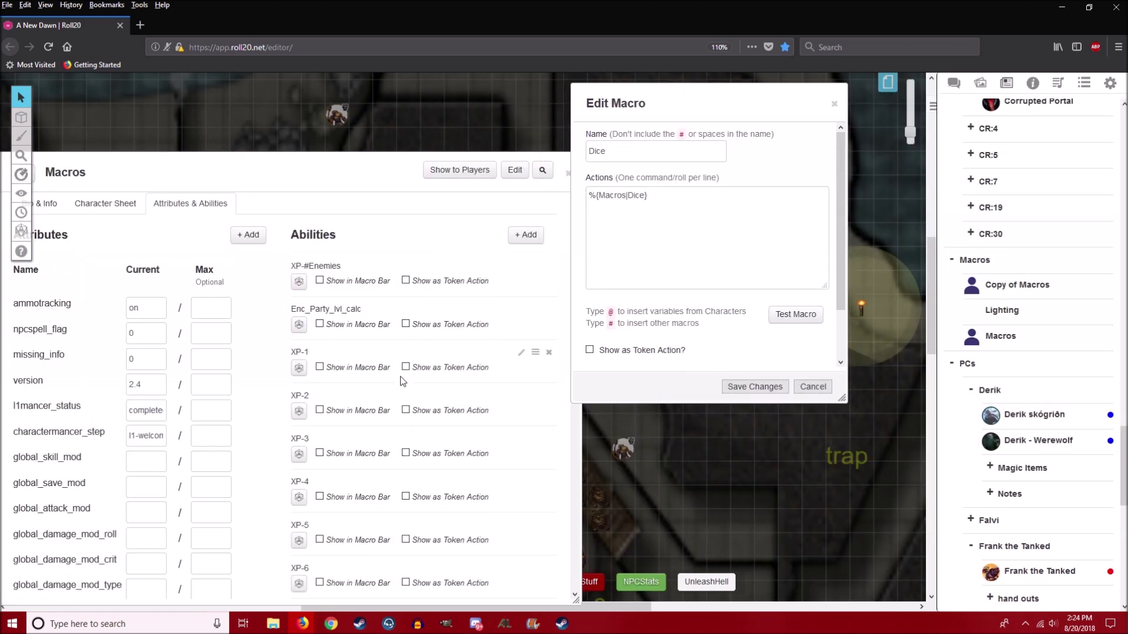
pyautogui.click(1084, 83)
# Examine the Dice ability's code on the Macros sheet, close the ability and cancel editing of the Dice macro
pyautogui.scroll(-10, 495, 409)
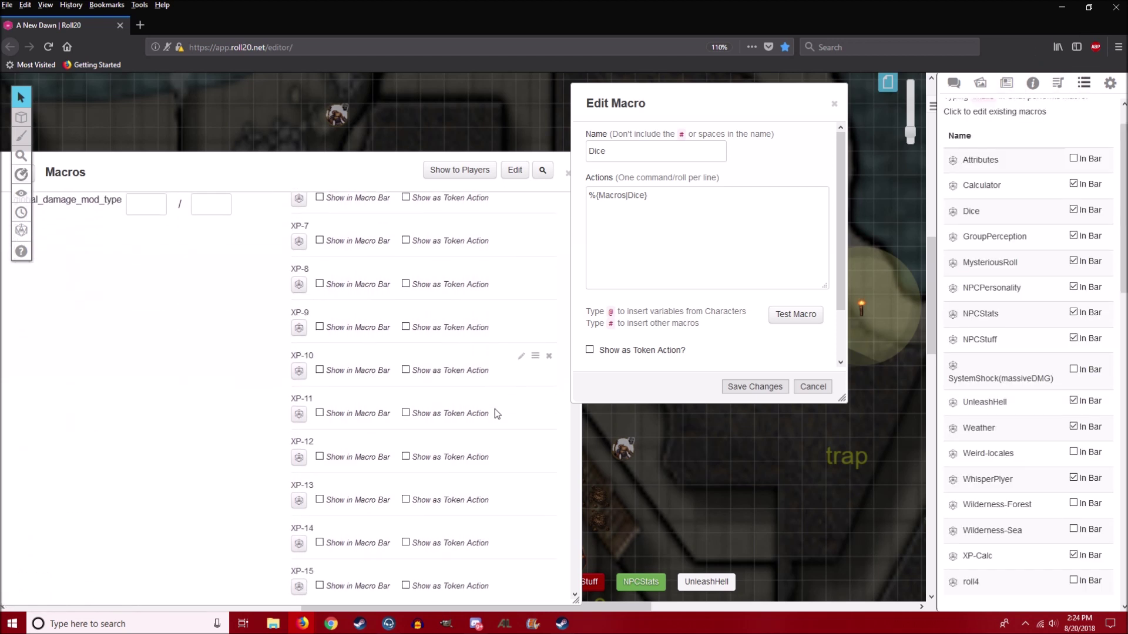
pyautogui.scroll(-10, 500, 402)
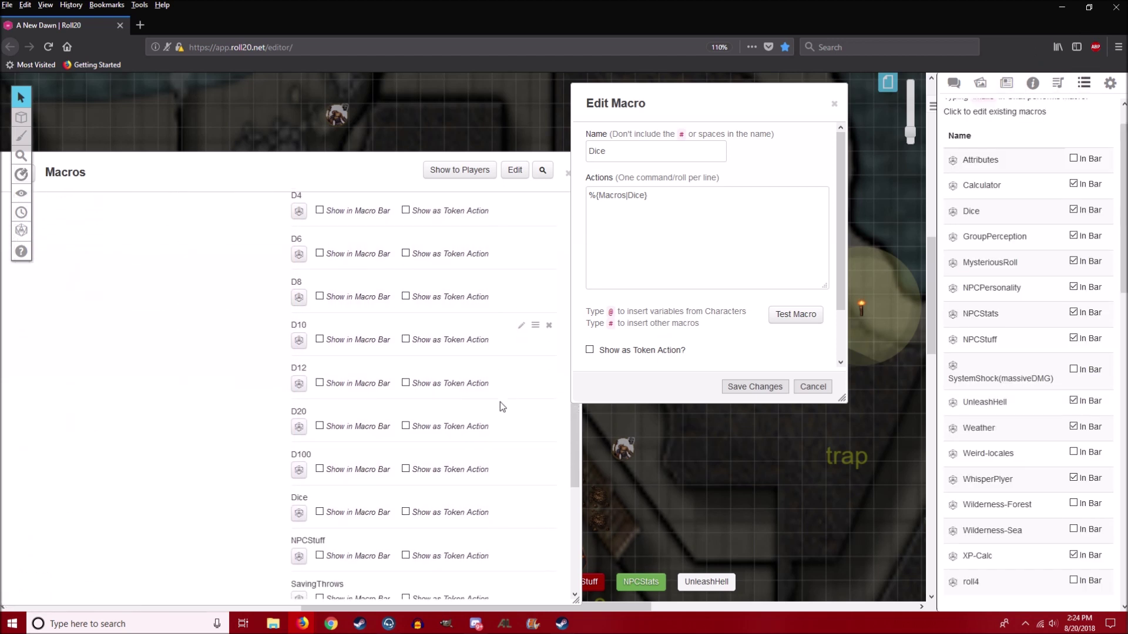
pyautogui.click(522, 423)
pyautogui.moveTo(458, 461); pyautogui.dragTo(519, 518)
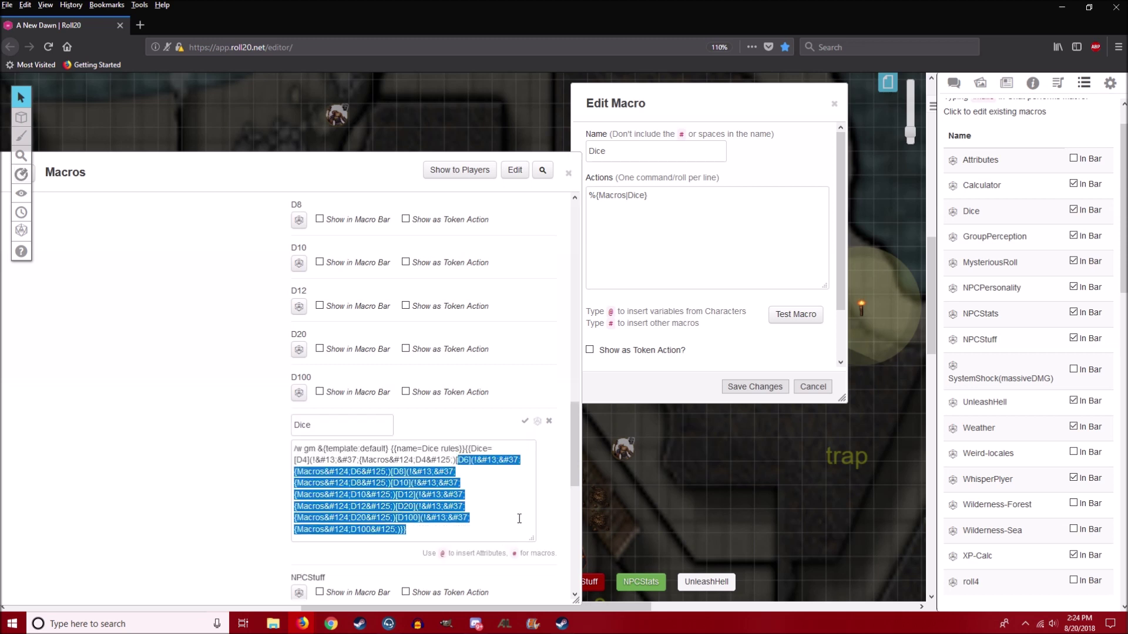
pyautogui.click(524, 421)
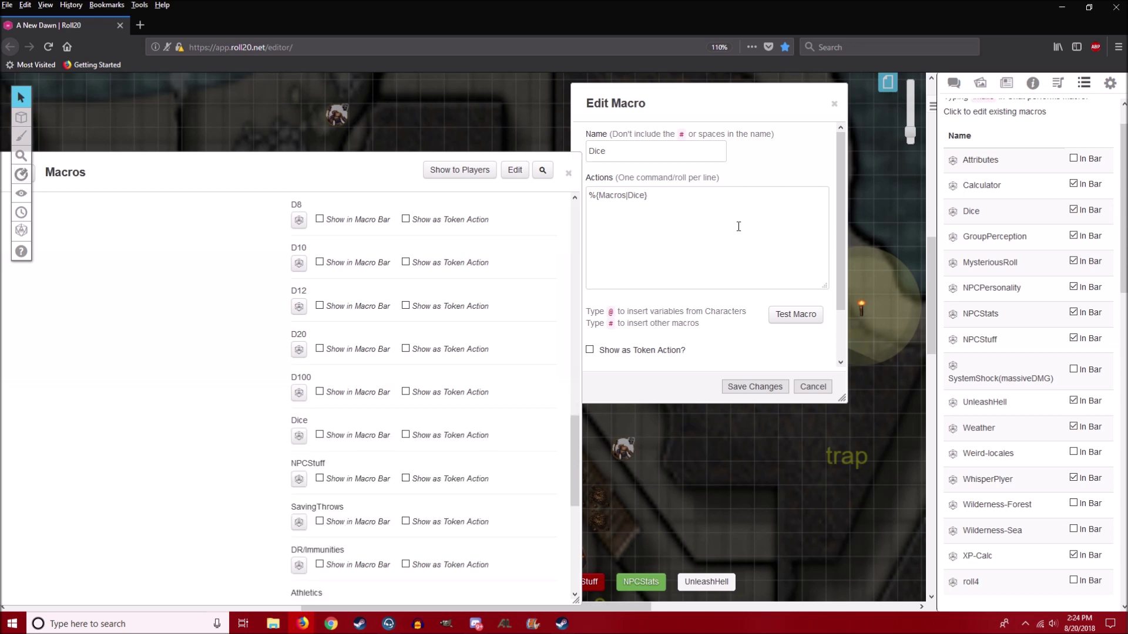
pyautogui.moveTo(441, 415)
pyautogui.click(803, 389)
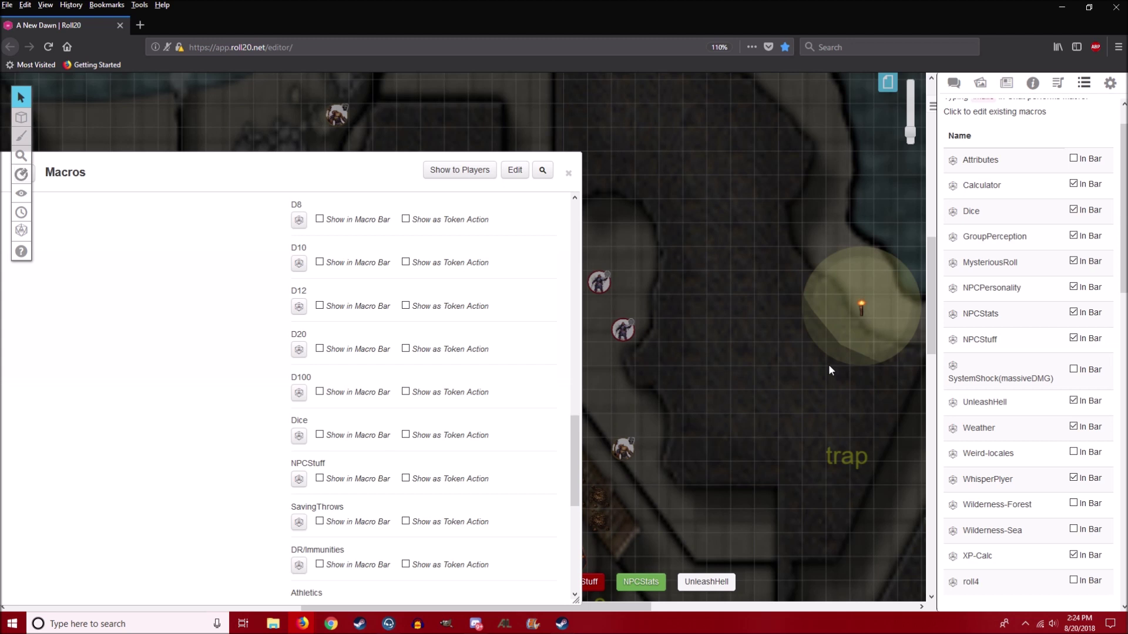
# Open the GroupPerception macro, examine the perception rolls in its action text and close it without saving
pyautogui.click(999, 250)
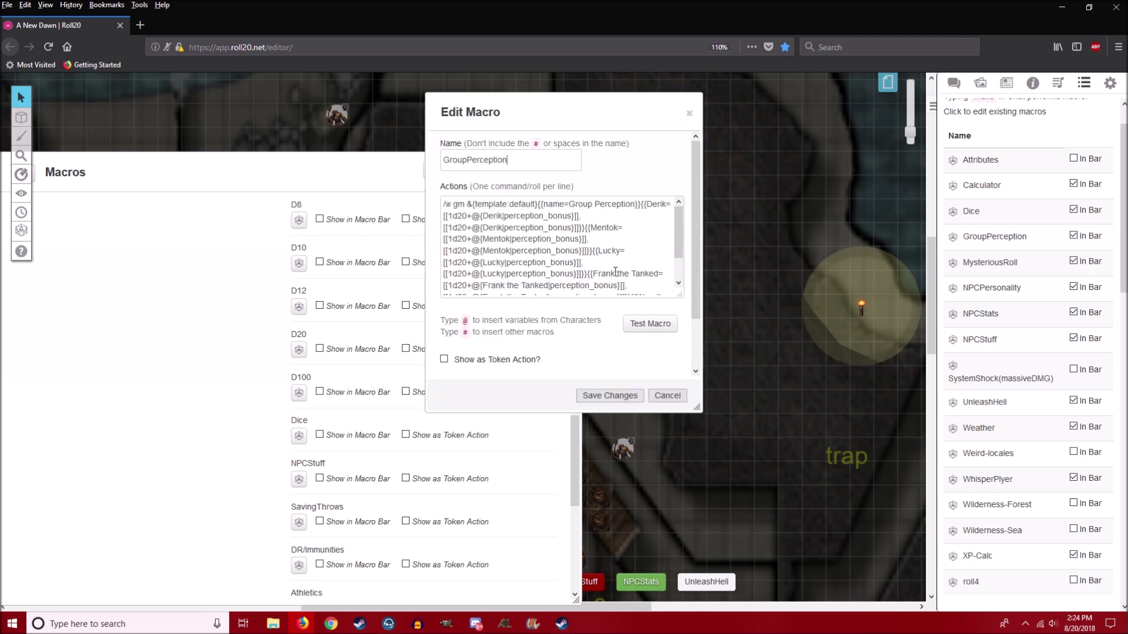
pyautogui.scroll(-2, 616, 271)
pyautogui.scroll(2, 615, 272)
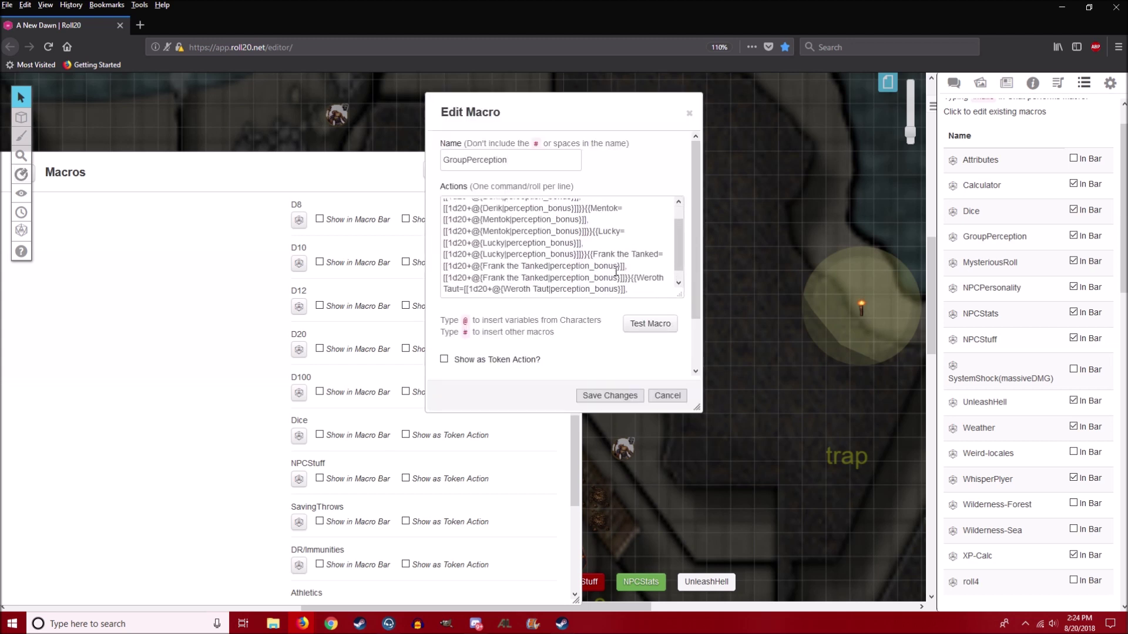
pyautogui.moveTo(522, 215); pyautogui.dragTo(593, 264)
pyautogui.click(594, 265)
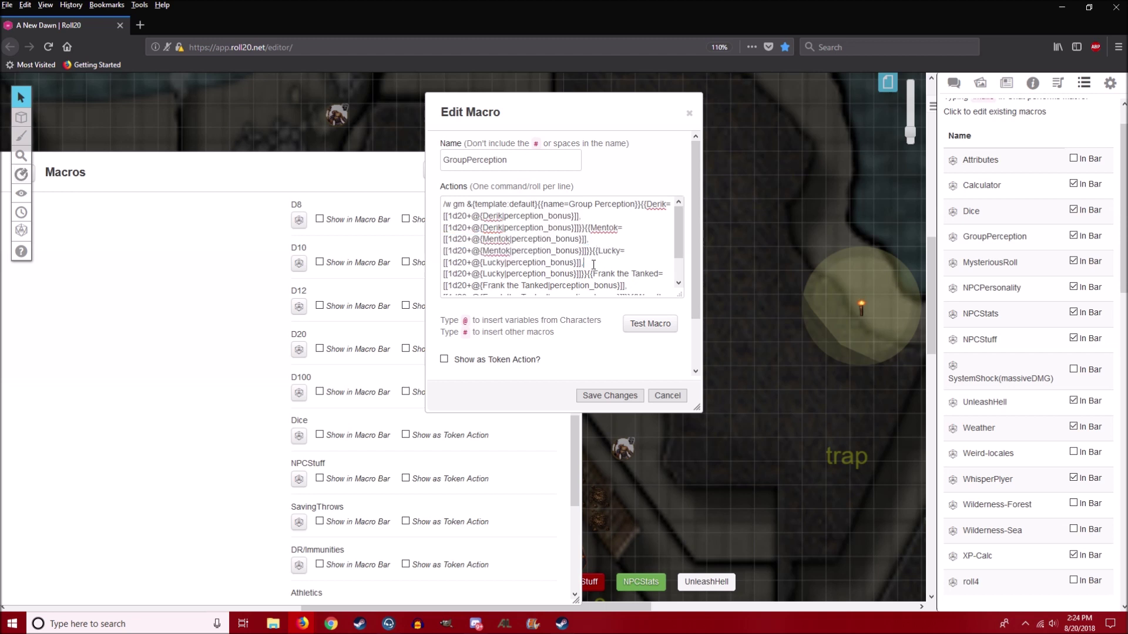
pyautogui.doubleClick(500, 227)
pyautogui.click(586, 227)
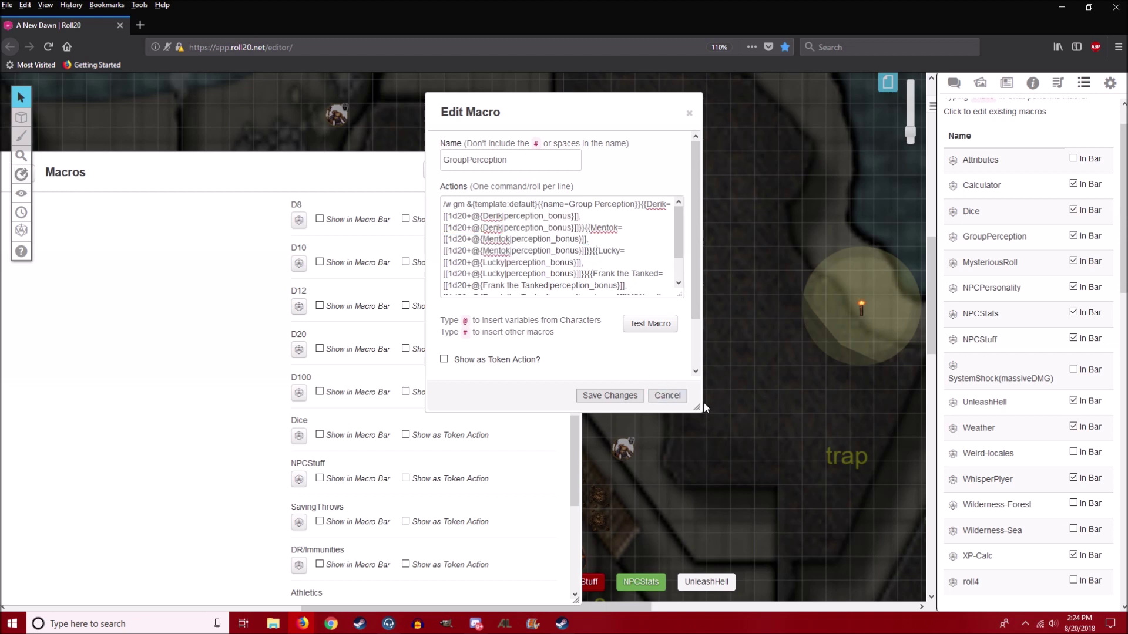
pyautogui.click(667, 395)
# Open the NPCStats macro, highlight its whole action text for review and close it without saving
pyautogui.click(1006, 322)
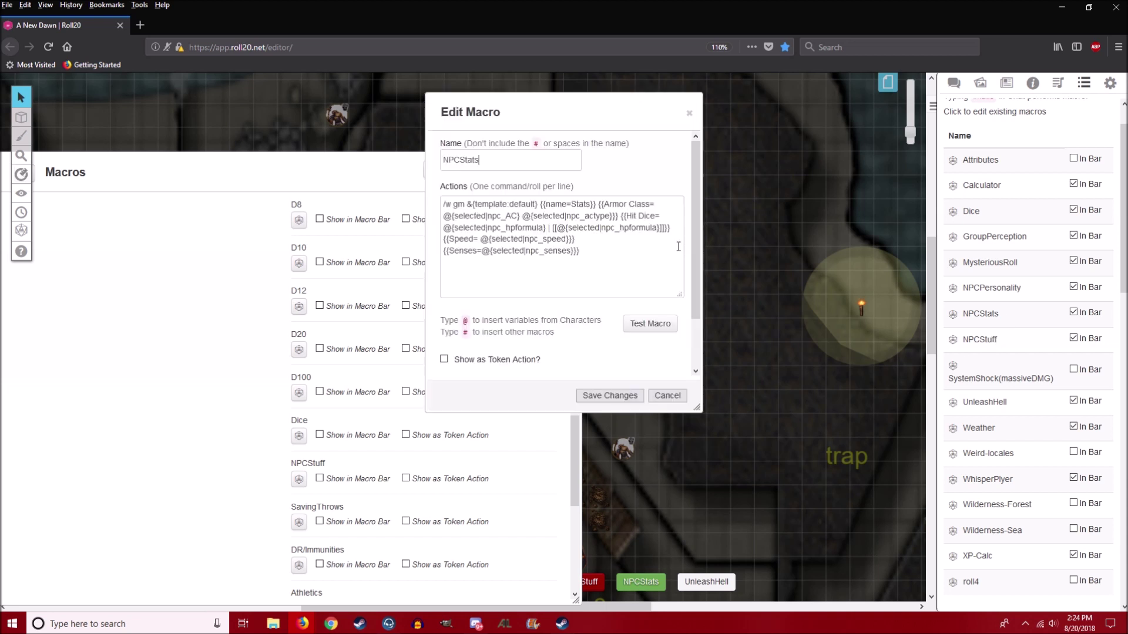
pyautogui.hotkey('ctrl', 'a')
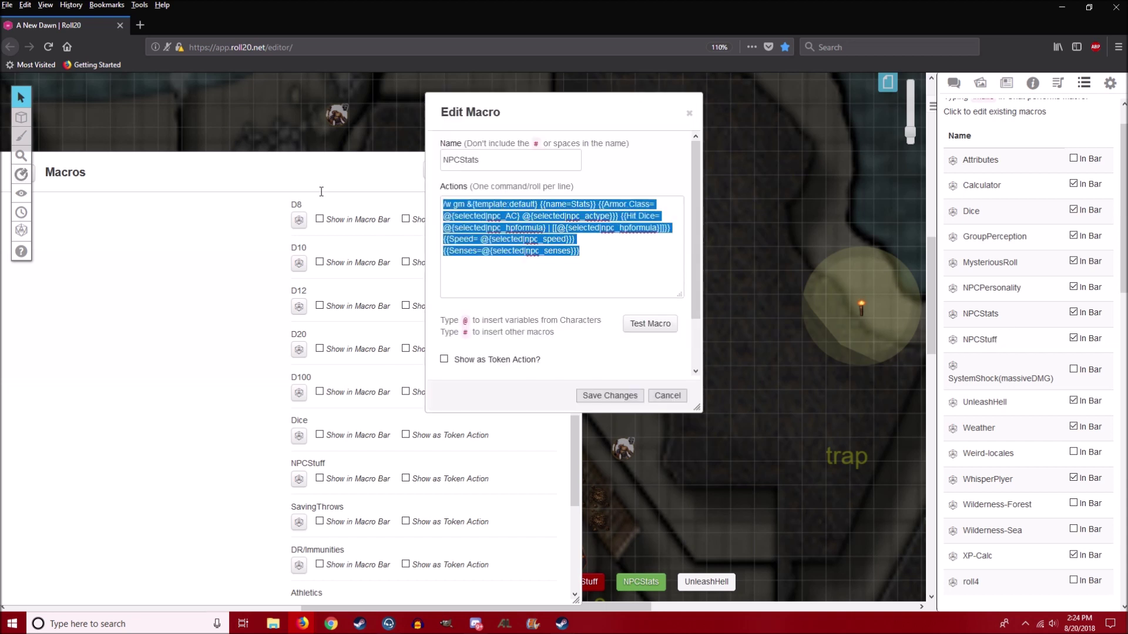
pyautogui.click(586, 294)
pyautogui.moveTo(594, 286); pyautogui.dragTo(518, 216)
pyautogui.moveTo(455, 188); pyautogui.dragTo(435, 181)
pyautogui.click(541, 239)
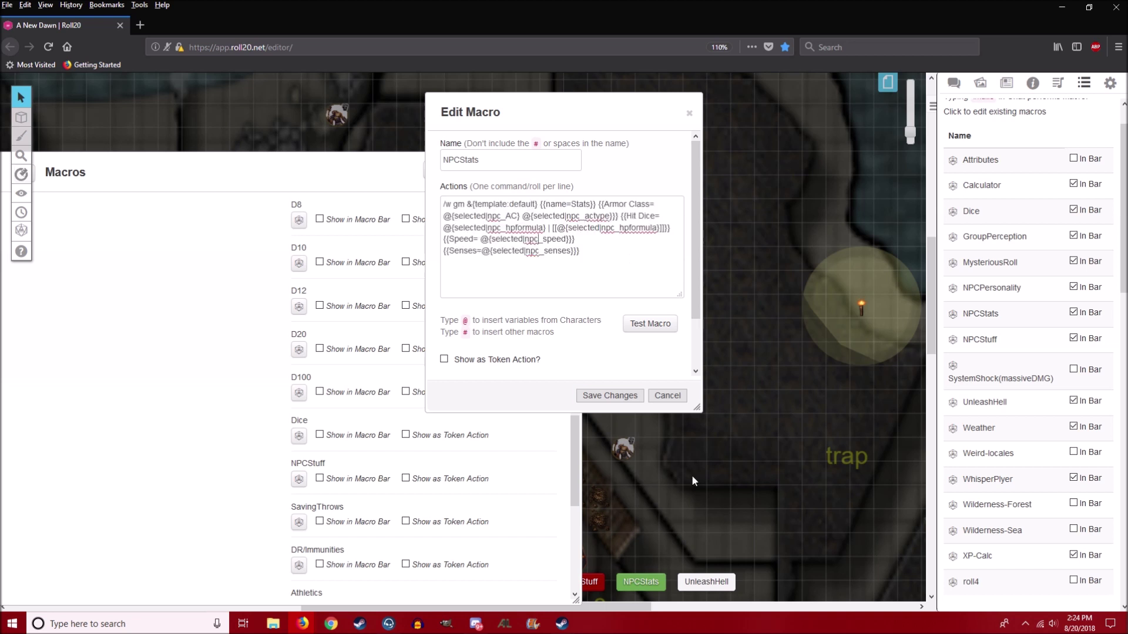
pyautogui.click(668, 395)
# Check the NPCStuff macro's action, cancel it, and examine the matching NPCStuff ability's code on the Macros sheet
pyautogui.click(980, 340)
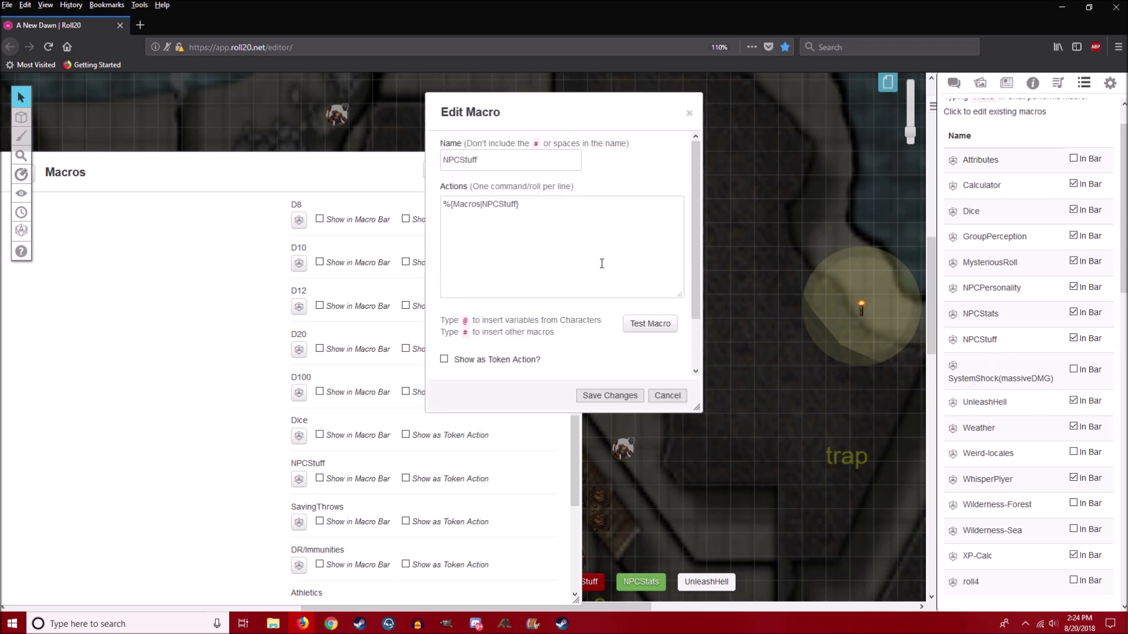
pyautogui.click(669, 397)
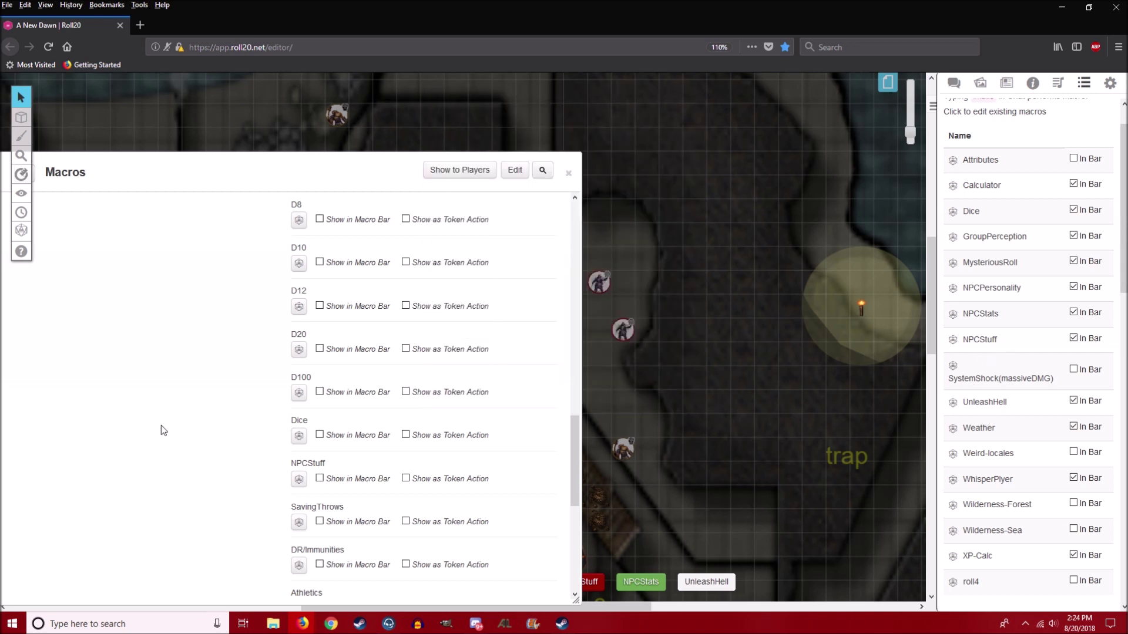
pyautogui.click(518, 466)
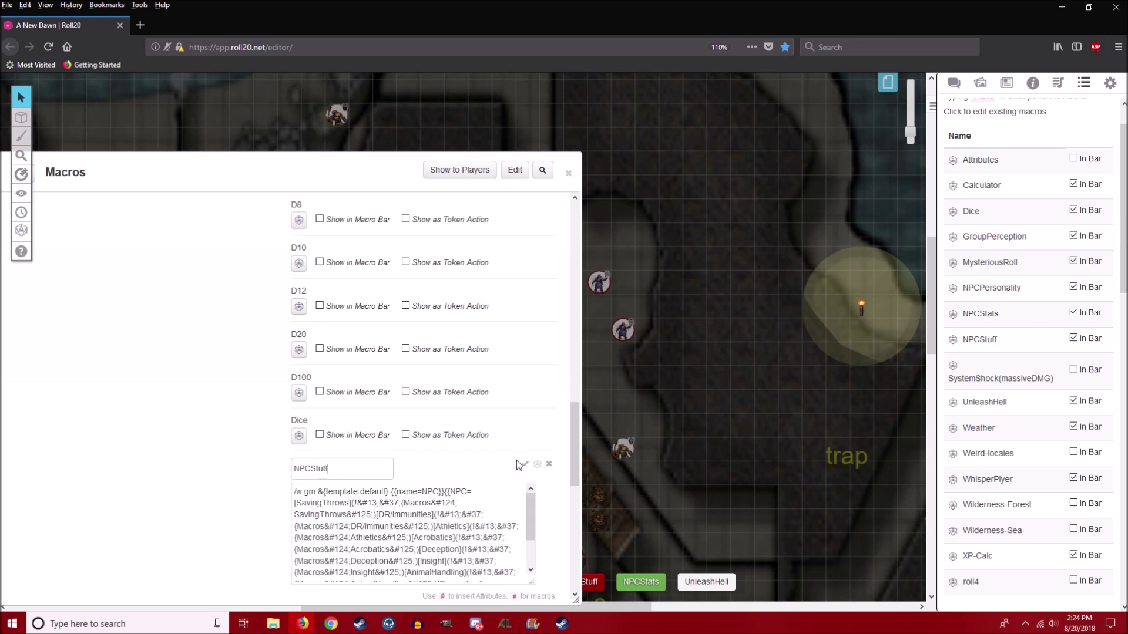
pyautogui.scroll(-2, 495, 425)
pyautogui.moveTo(451, 412); pyautogui.dragTo(517, 520)
pyautogui.click(525, 386)
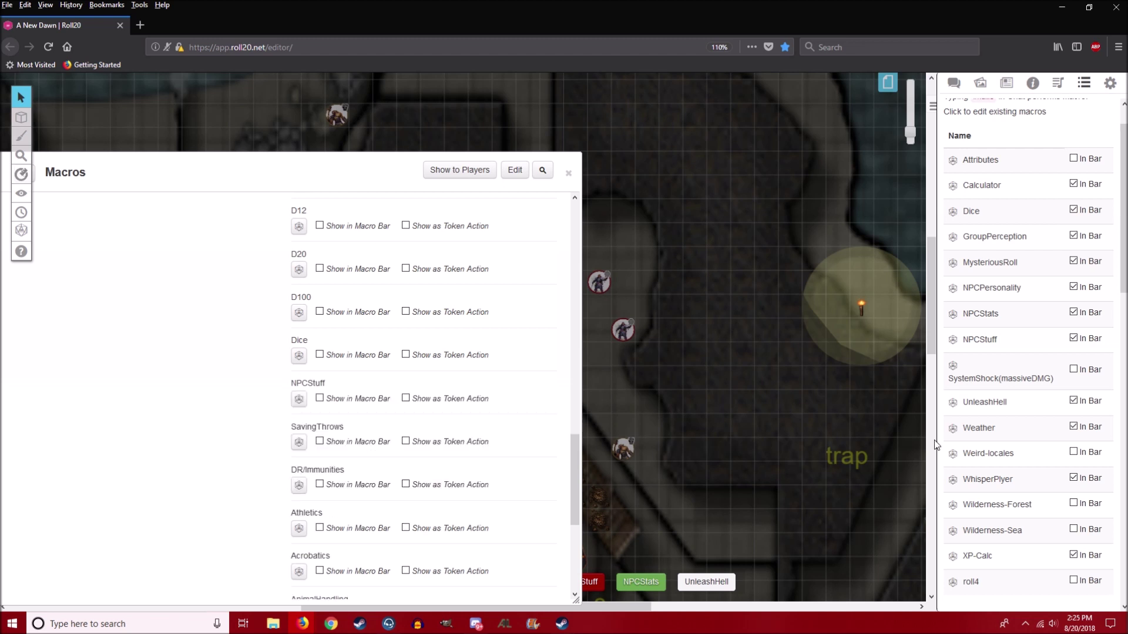
# Open the Weather macro, highlight the rollable table calls in its action and close it without saving
pyautogui.scroll(-1, 1023, 410)
pyautogui.scroll(-1, 1025, 411)
pyautogui.click(990, 351)
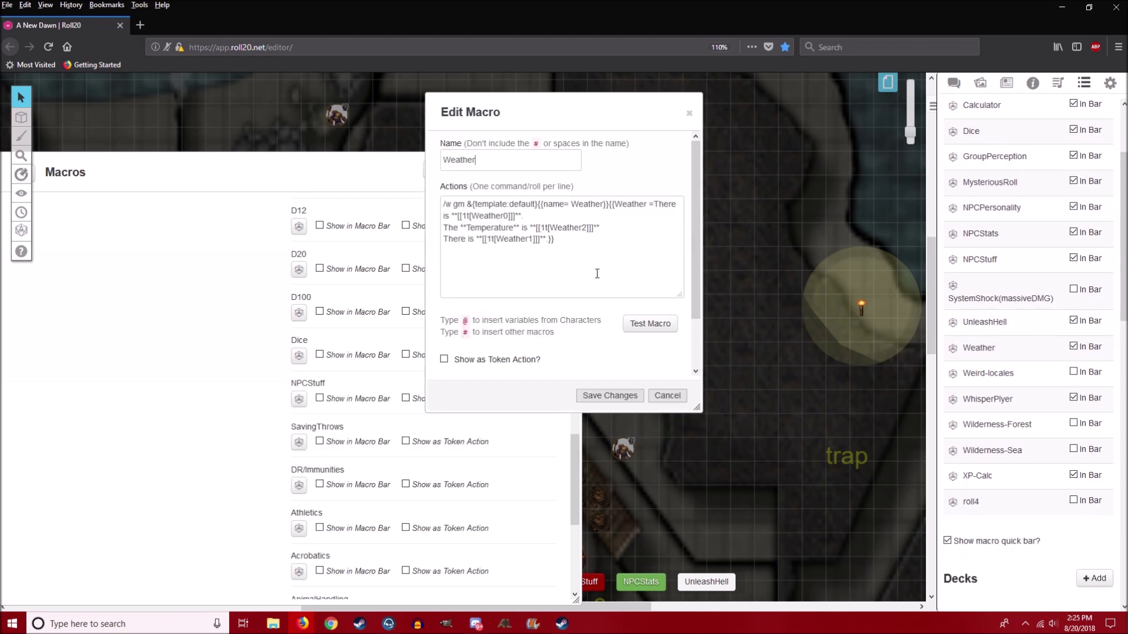
pyautogui.hotkey('ctrl', 'a')
pyautogui.click(559, 279)
pyautogui.click(652, 405)
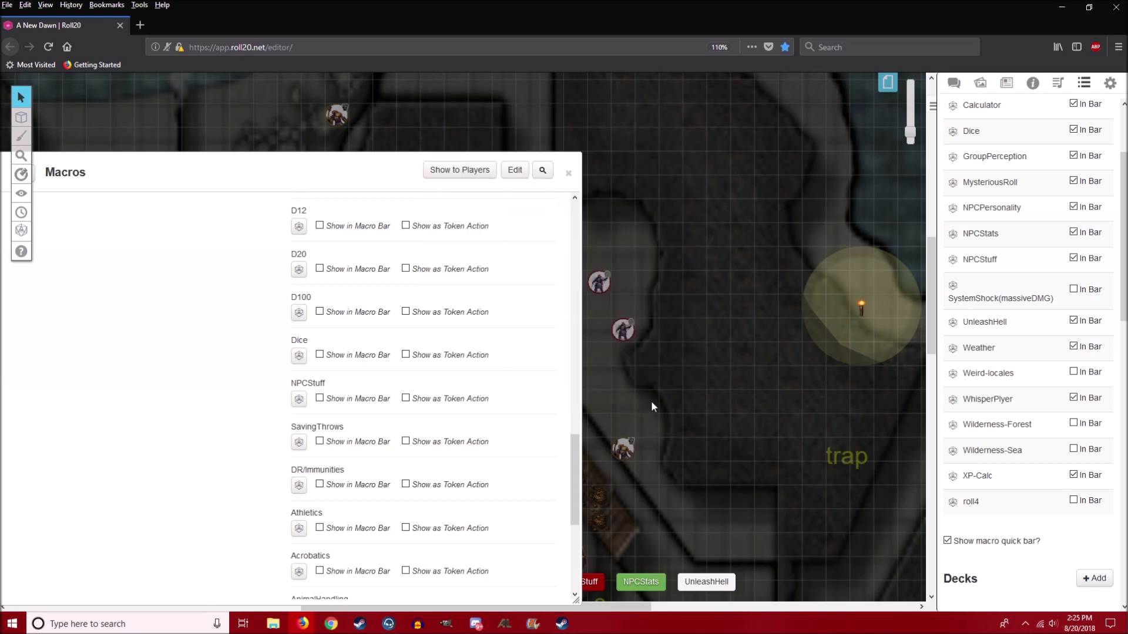
# Compare the XP-Calc macro's action with the XP-#Enemies ability's code on the Macros sheet, and close both
pyautogui.click(973, 476)
pyautogui.scroll(15, 282, 426)
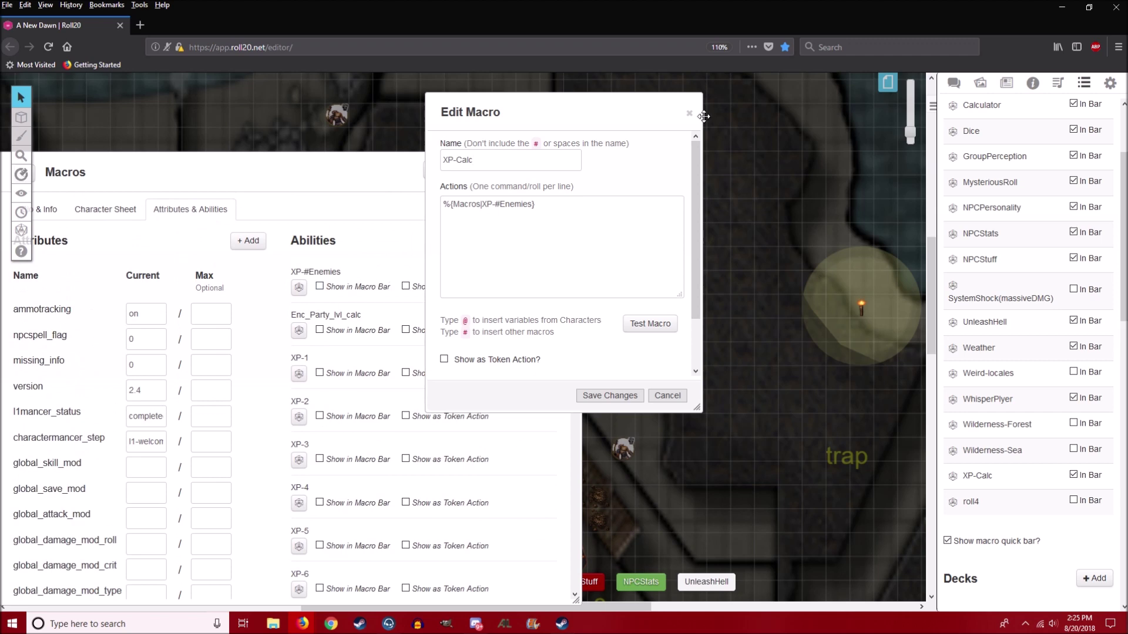
pyautogui.moveTo(700, 111); pyautogui.dragTo(1054, 140)
pyautogui.click(524, 272)
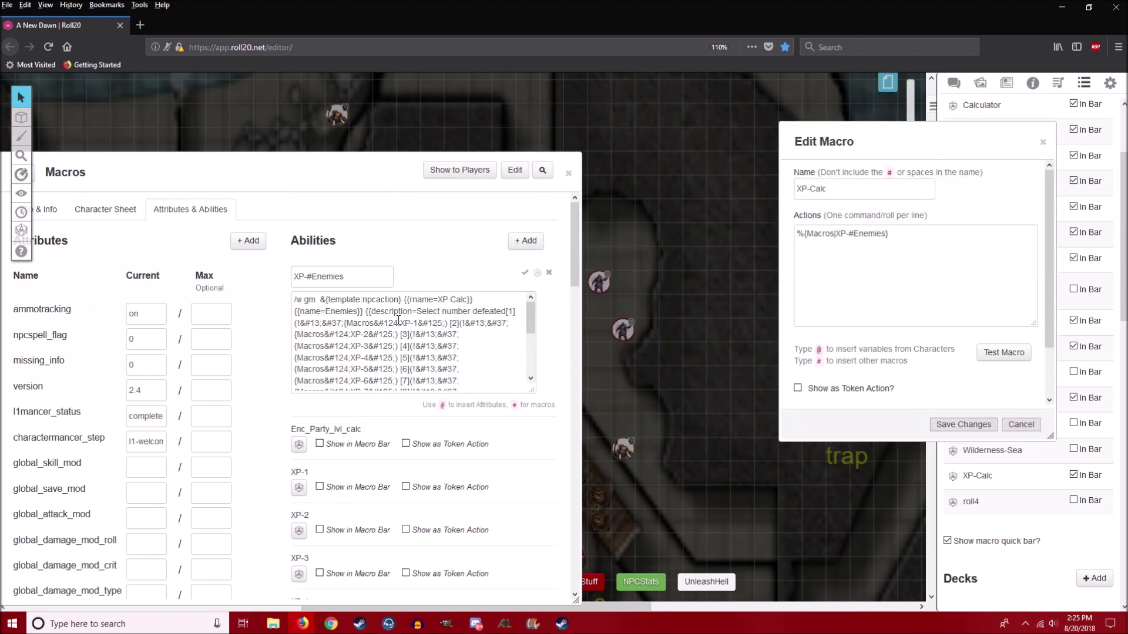
pyautogui.hotkey('ctrl', 'a')
pyautogui.press('Right')
pyautogui.click(524, 273)
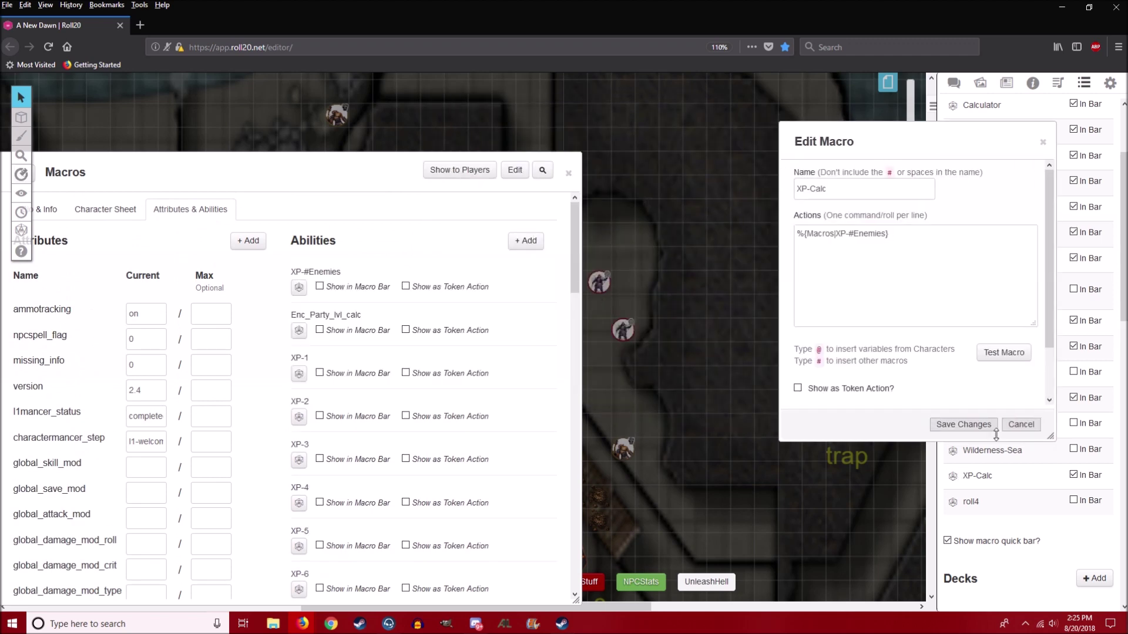
pyautogui.click(1020, 424)
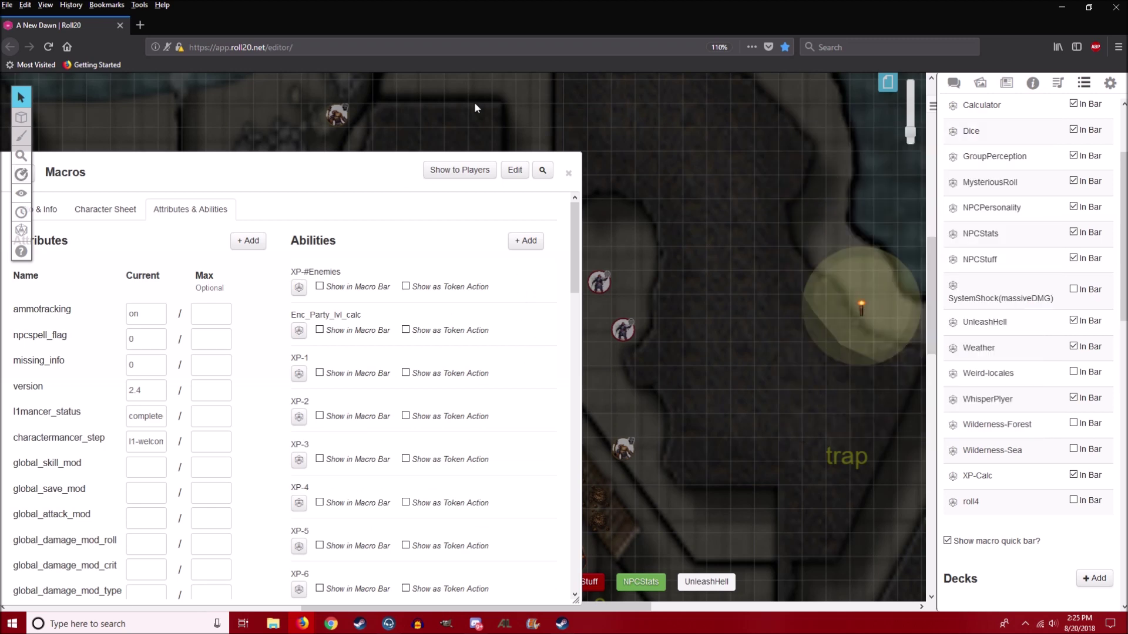
# Move the Macros sheet clear of the macro bar and look through its full list of abilities
pyautogui.moveTo(398, 164); pyautogui.dragTo(508, 83)
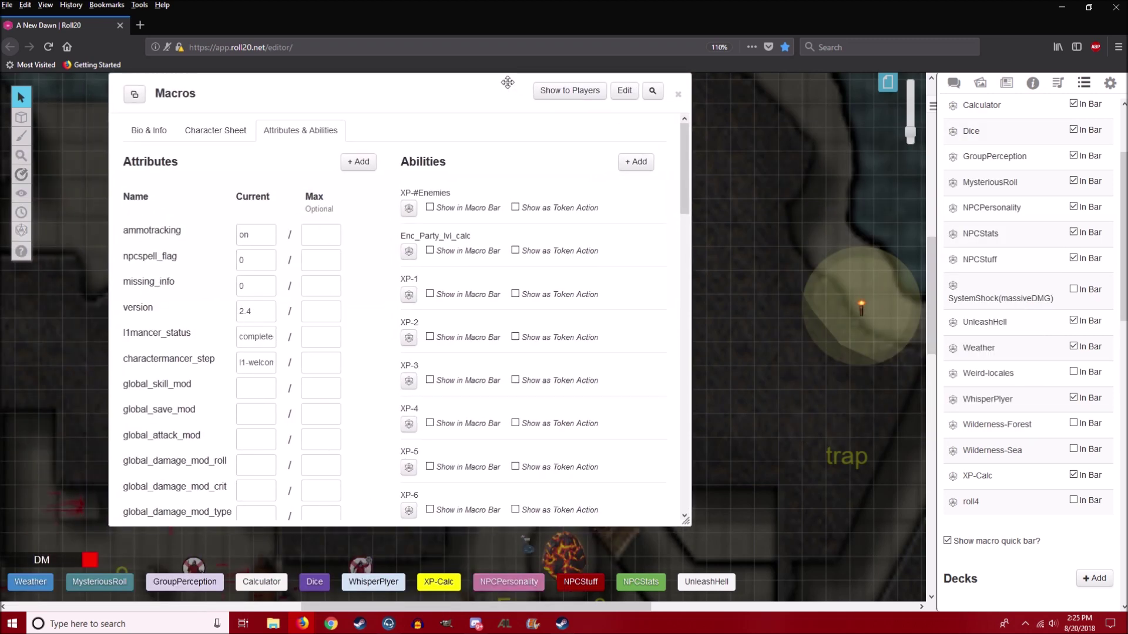
pyautogui.scroll(2, 992, 477)
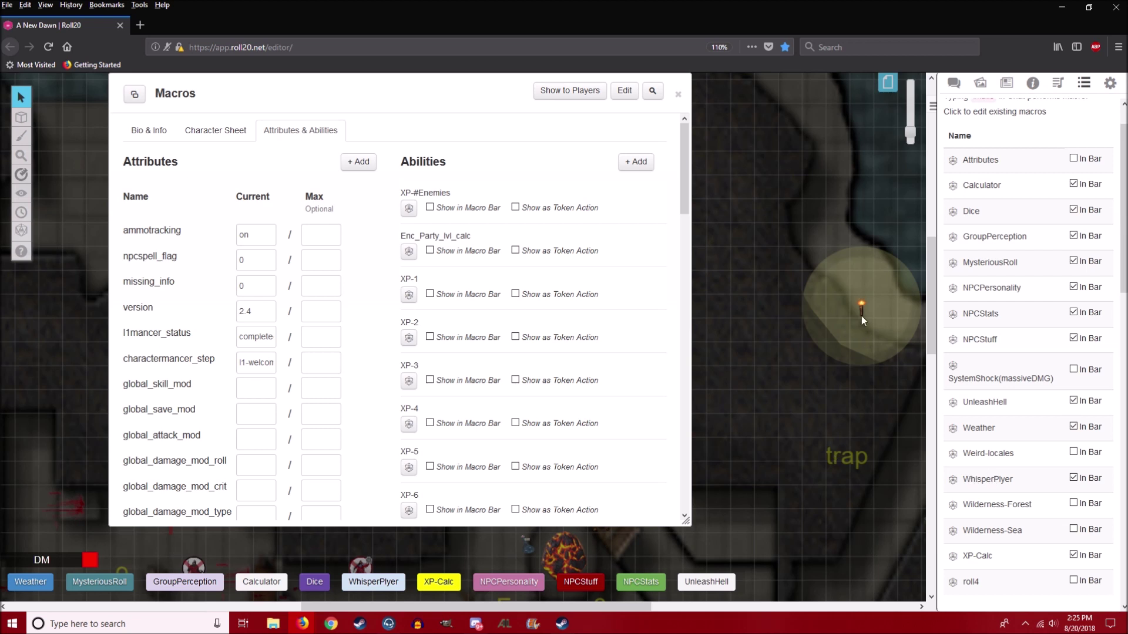
pyautogui.scroll(-10, 662, 268)
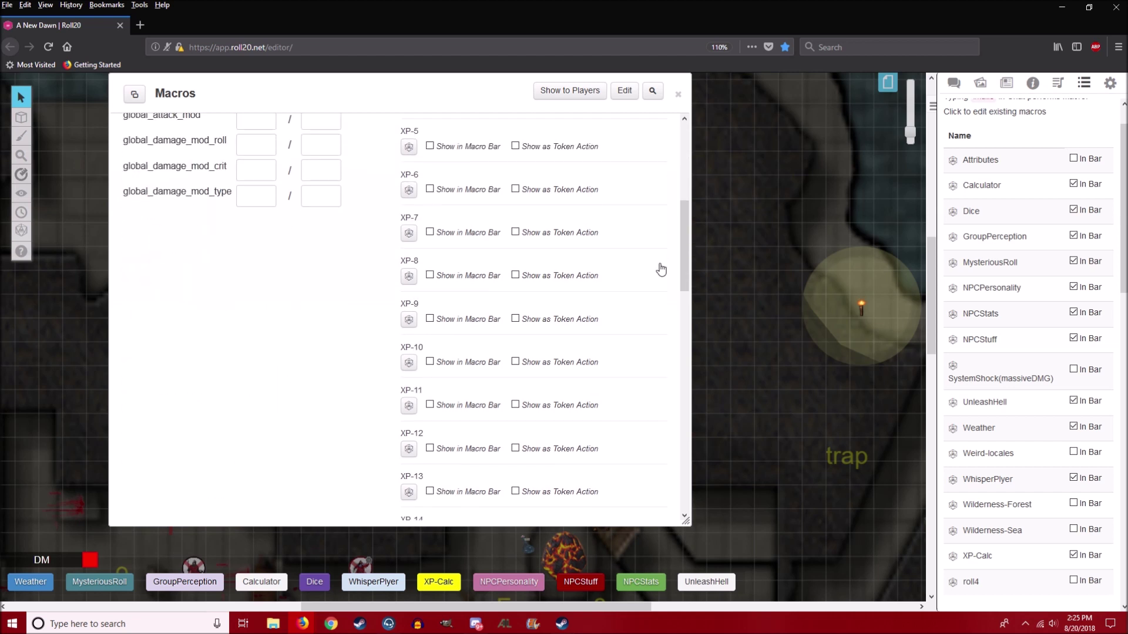
pyautogui.scroll(-10, 662, 268)
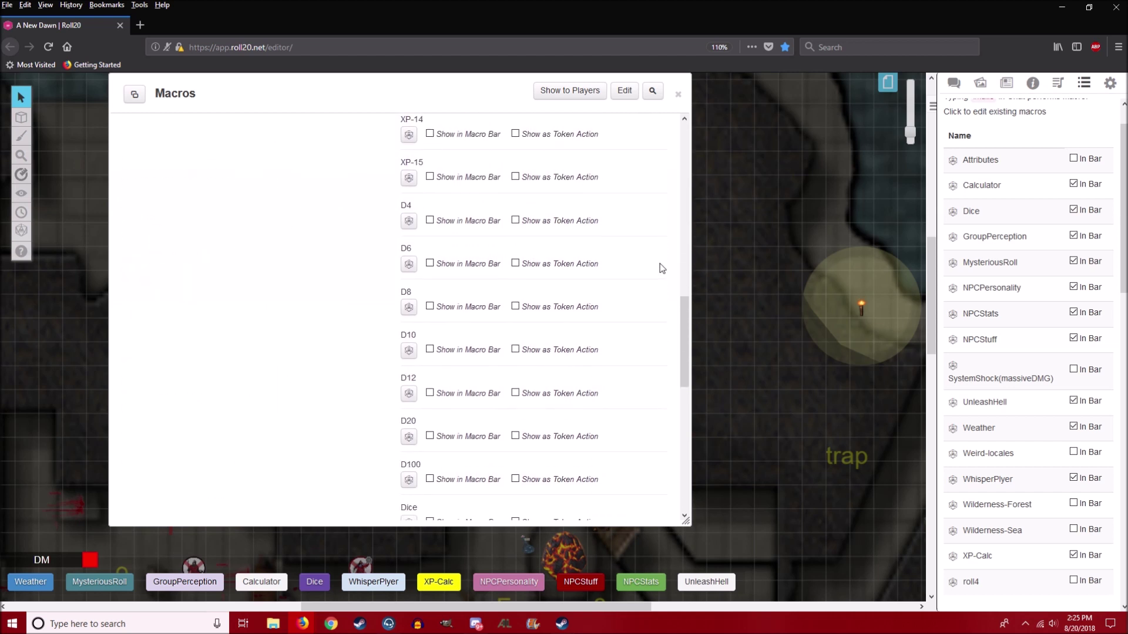
pyautogui.scroll(-6, 662, 267)
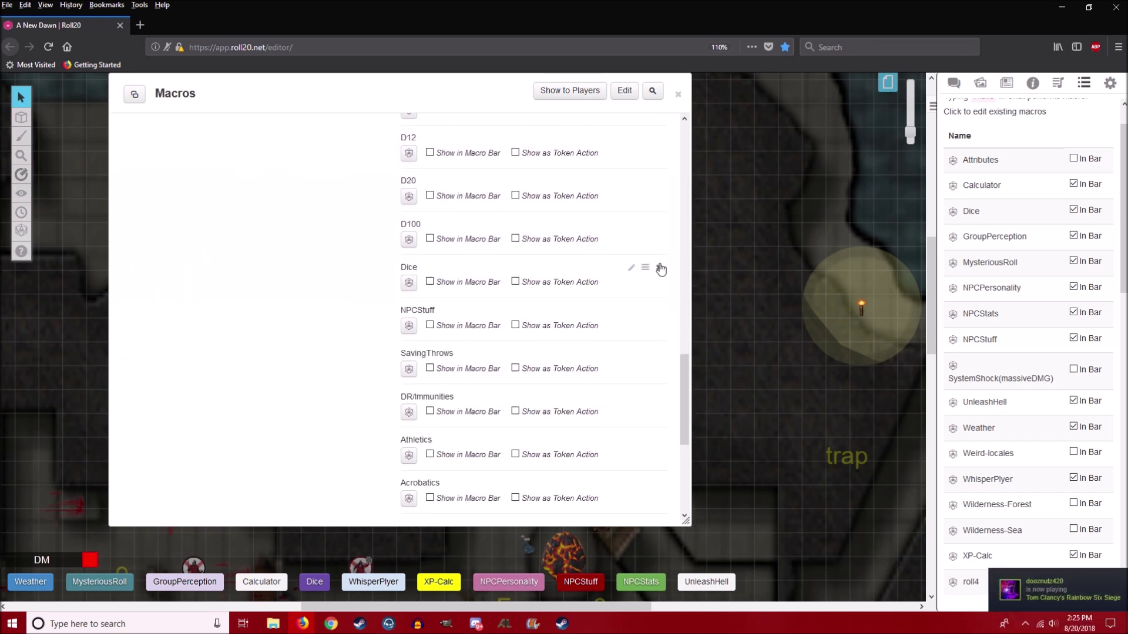
pyautogui.scroll(-3, 662, 268)
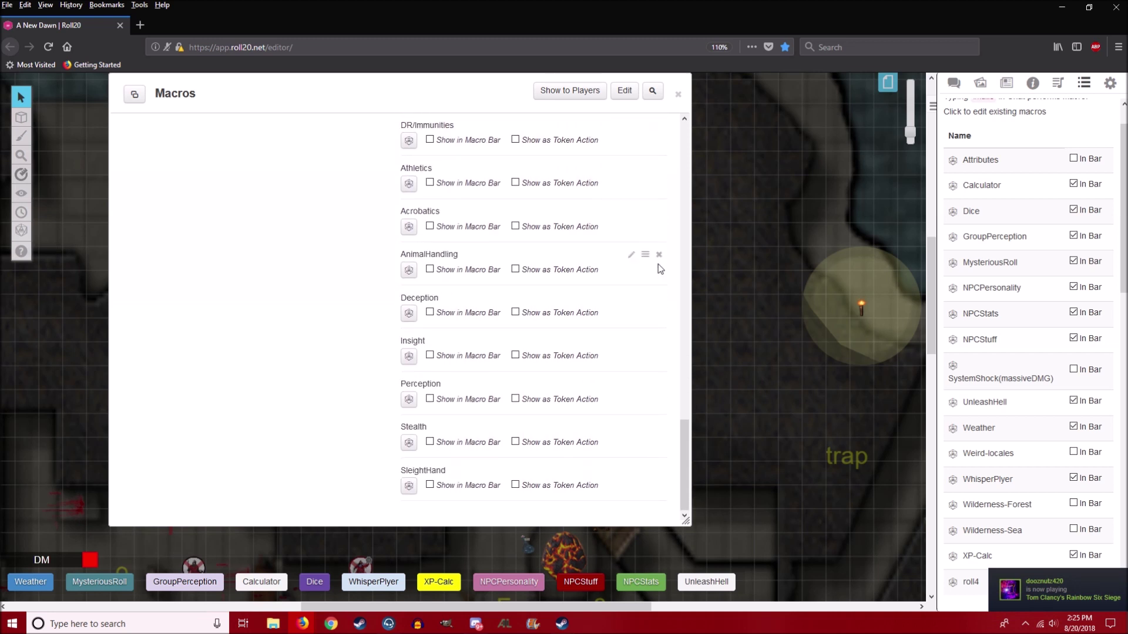
pyautogui.scroll(1, 660, 269)
pyautogui.scroll(4, 661, 269)
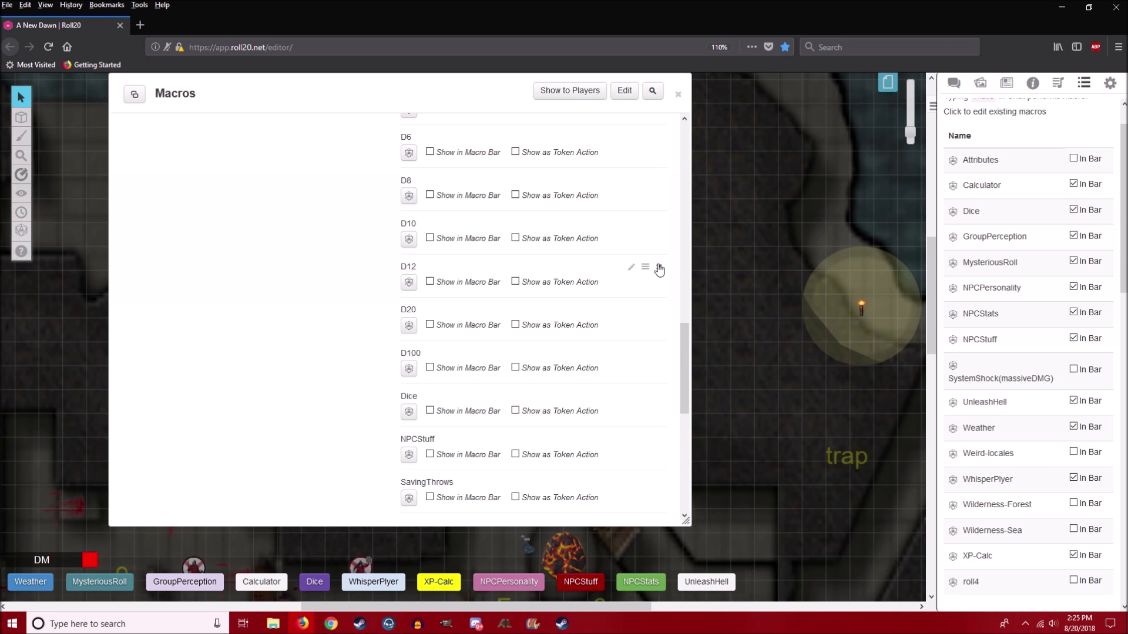
pyautogui.scroll(3, 659, 269)
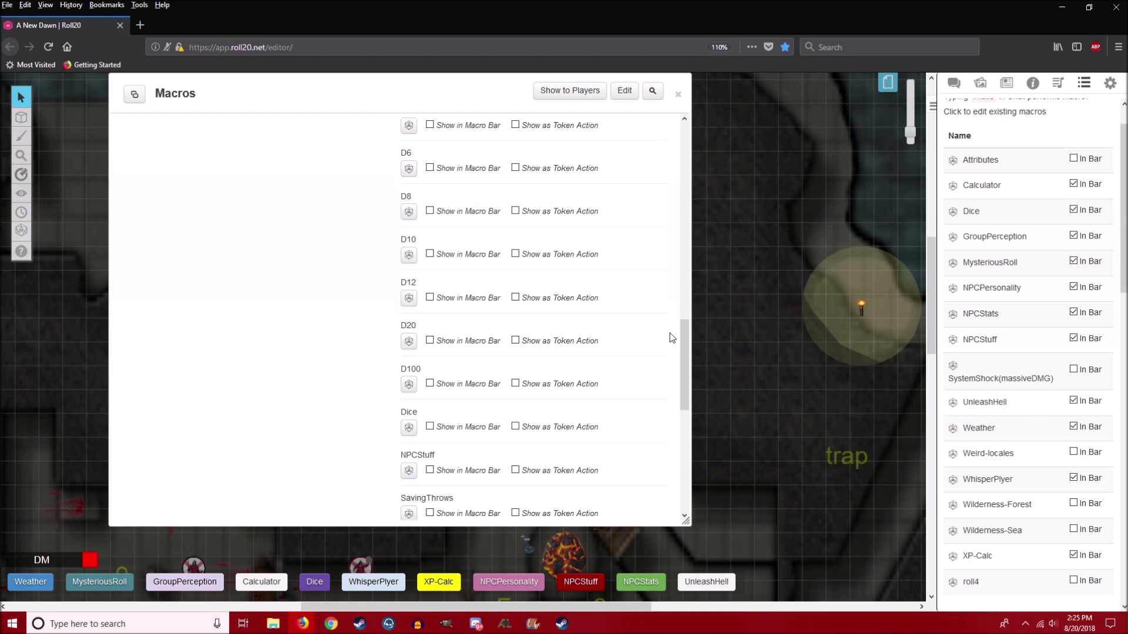
pyautogui.scroll(-2, 617, 376)
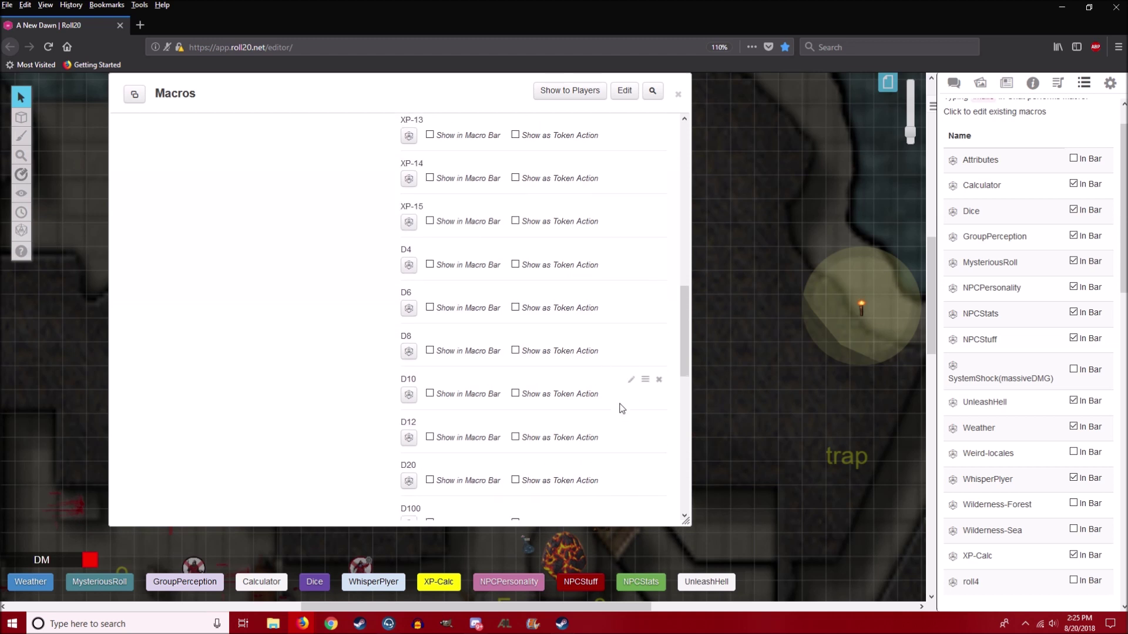
# Open the Dice ability on the Macros sheet, check the ends of its code and name, and close it
pyautogui.click(632, 481)
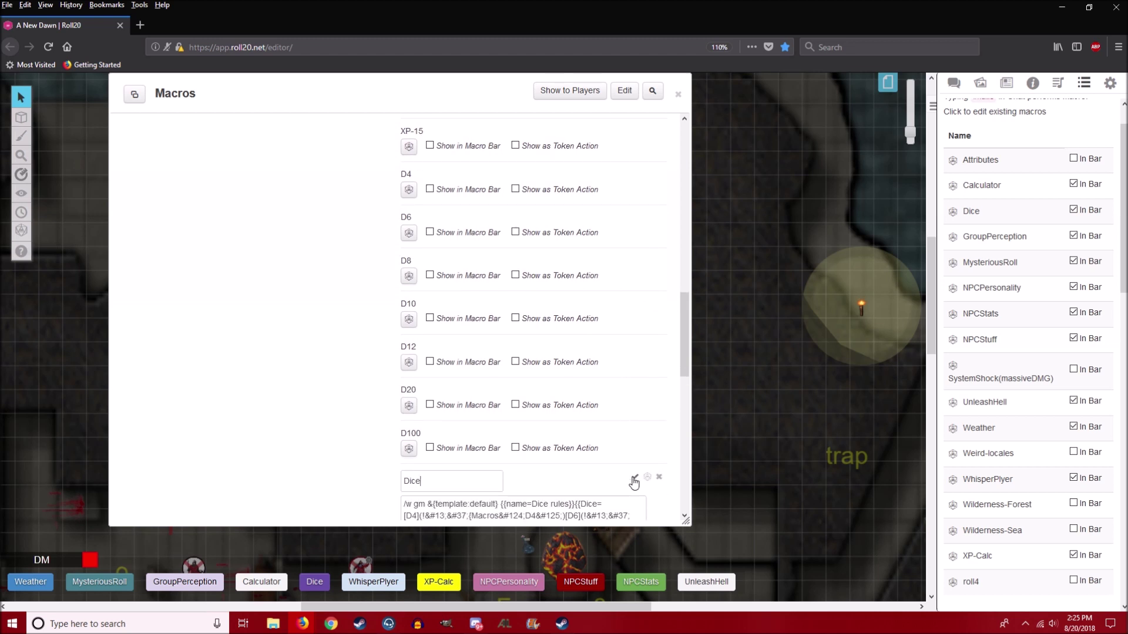
pyautogui.scroll(-2, 617, 470)
pyautogui.click(501, 423)
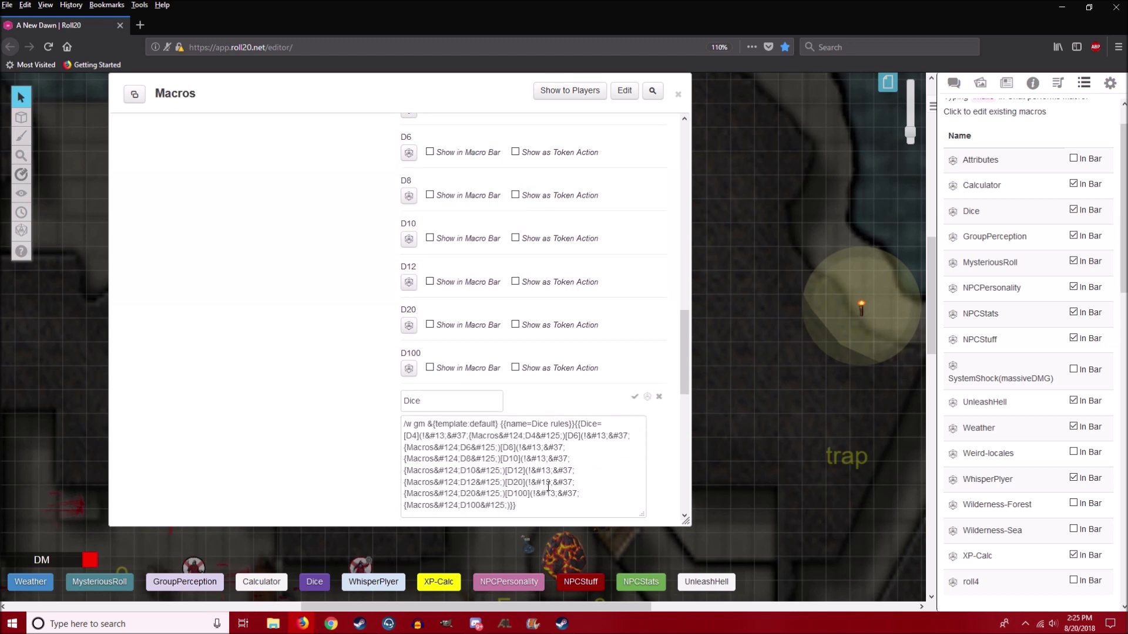
pyautogui.press('BackSpace')
pyautogui.click(470, 401)
pyautogui.press('BackSpace')
pyautogui.click(635, 399)
# Add a space after Dice in the Dice macro's action, save it and run the macro in the chat
pyautogui.click(1026, 217)
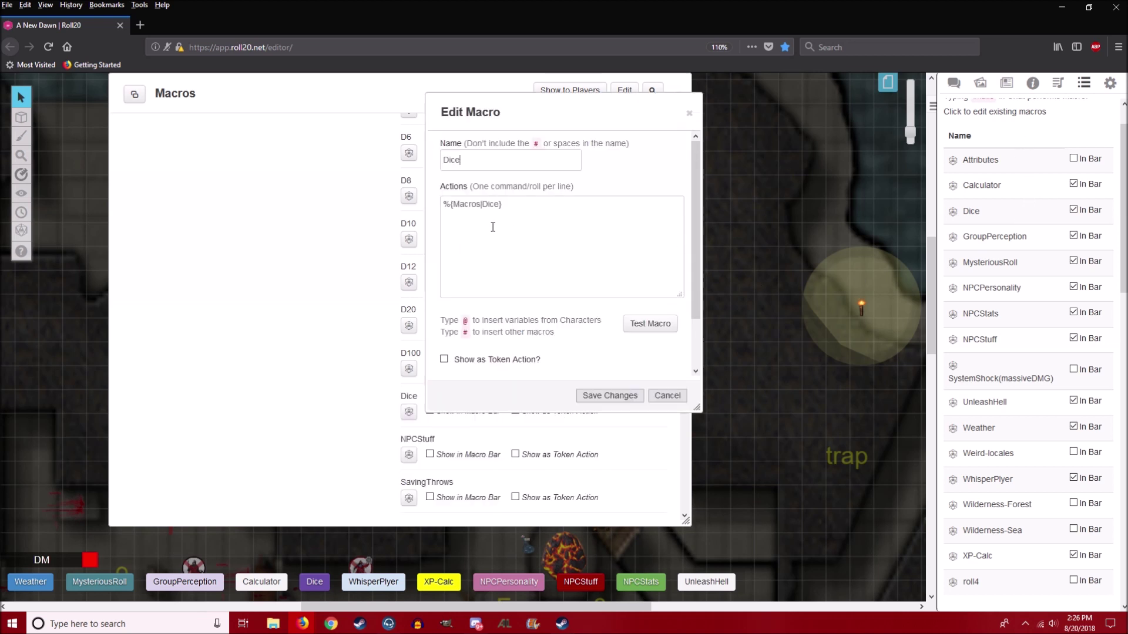
pyautogui.click(614, 397)
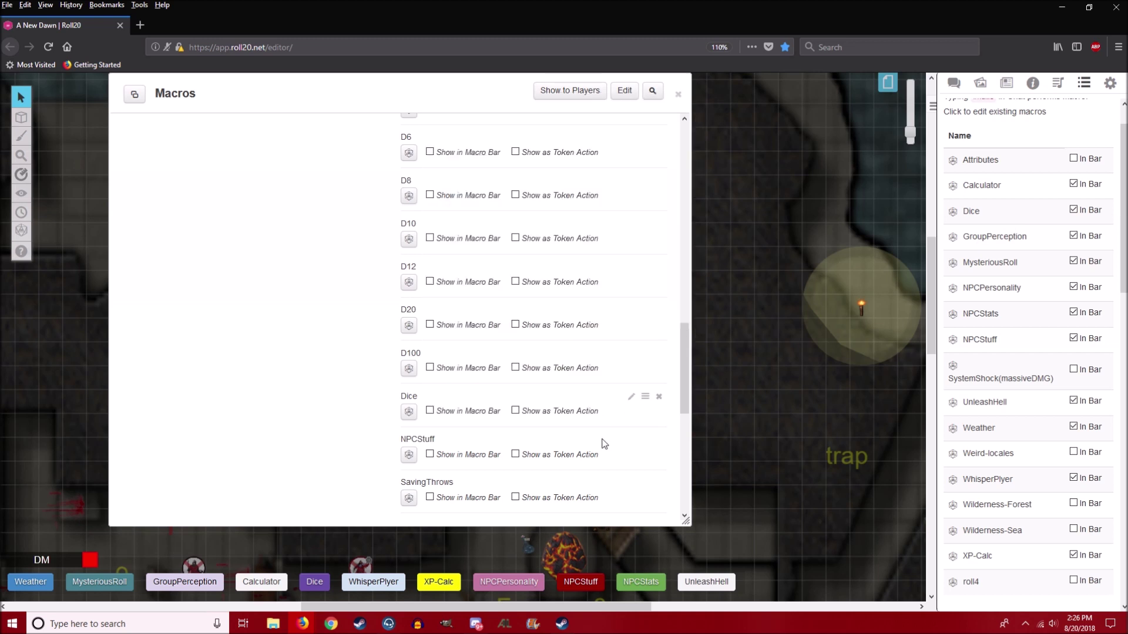
pyautogui.click(954, 82)
pyautogui.click(306, 582)
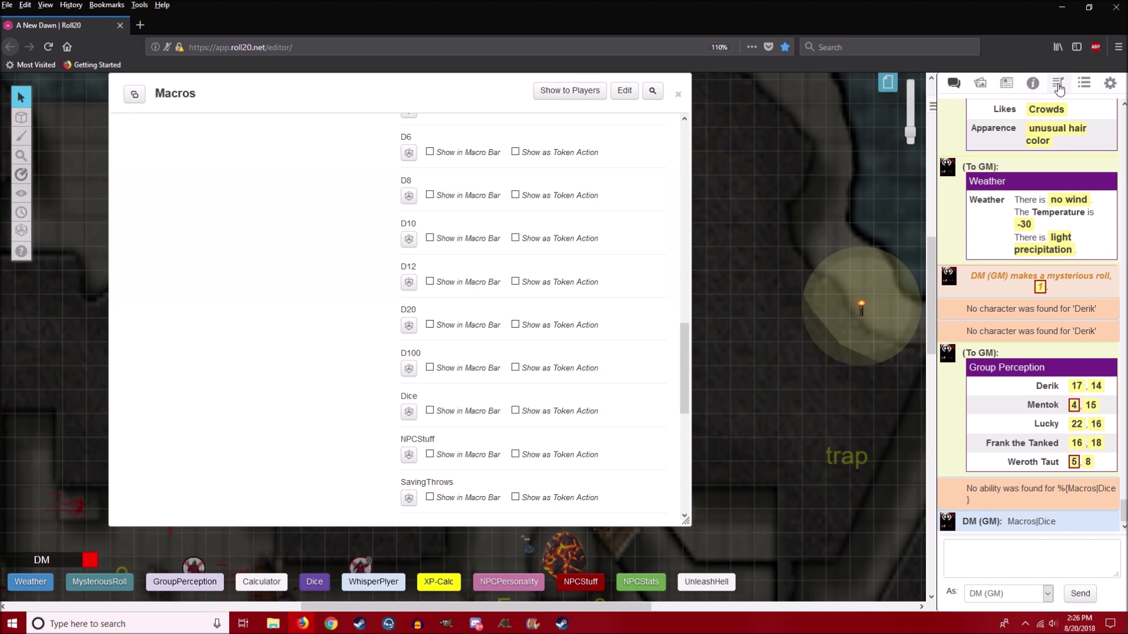
# Remove the space after Dice in the Dice macro's action, save the macro and return to the chat
pyautogui.click(1058, 86)
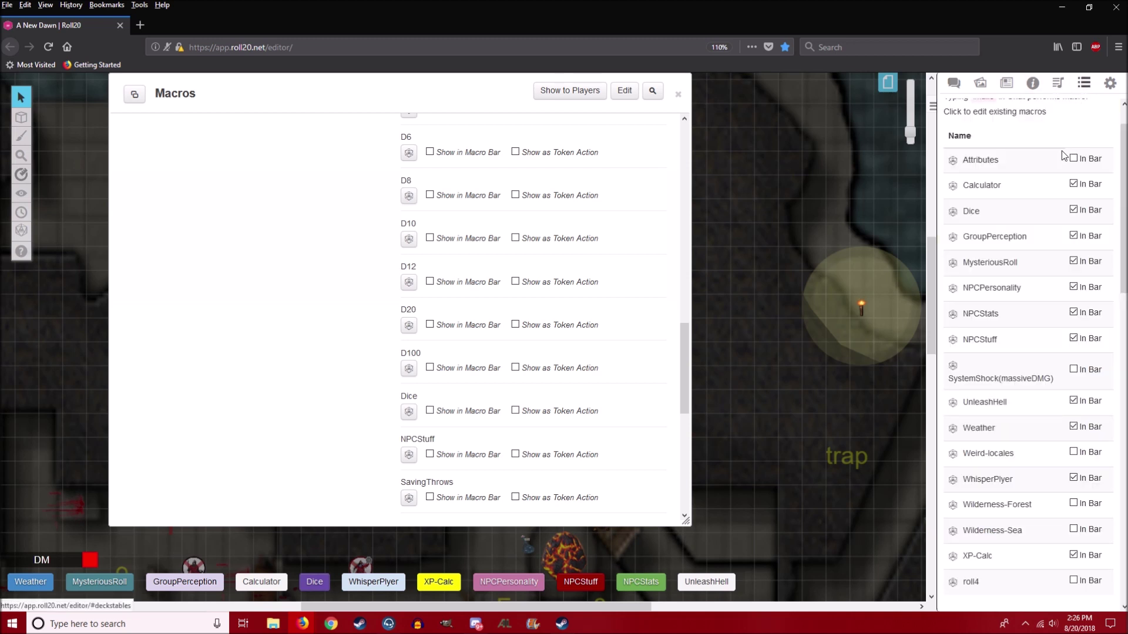
pyautogui.click(991, 211)
pyautogui.click(499, 206)
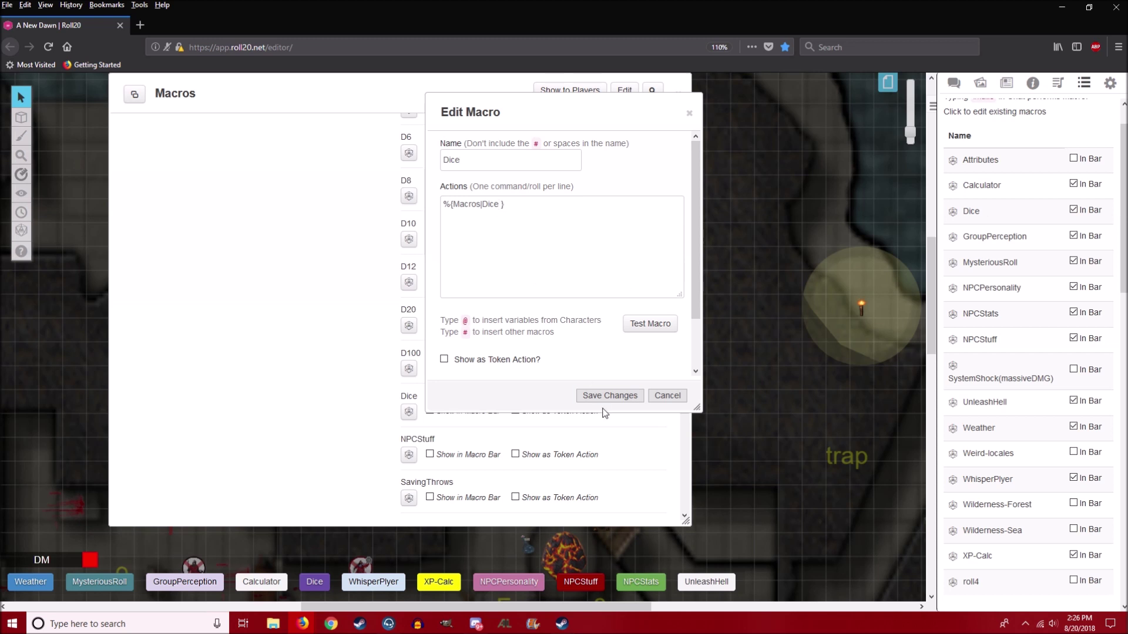
pyautogui.press('BackSpace')
pyautogui.click(614, 396)
pyautogui.click(954, 82)
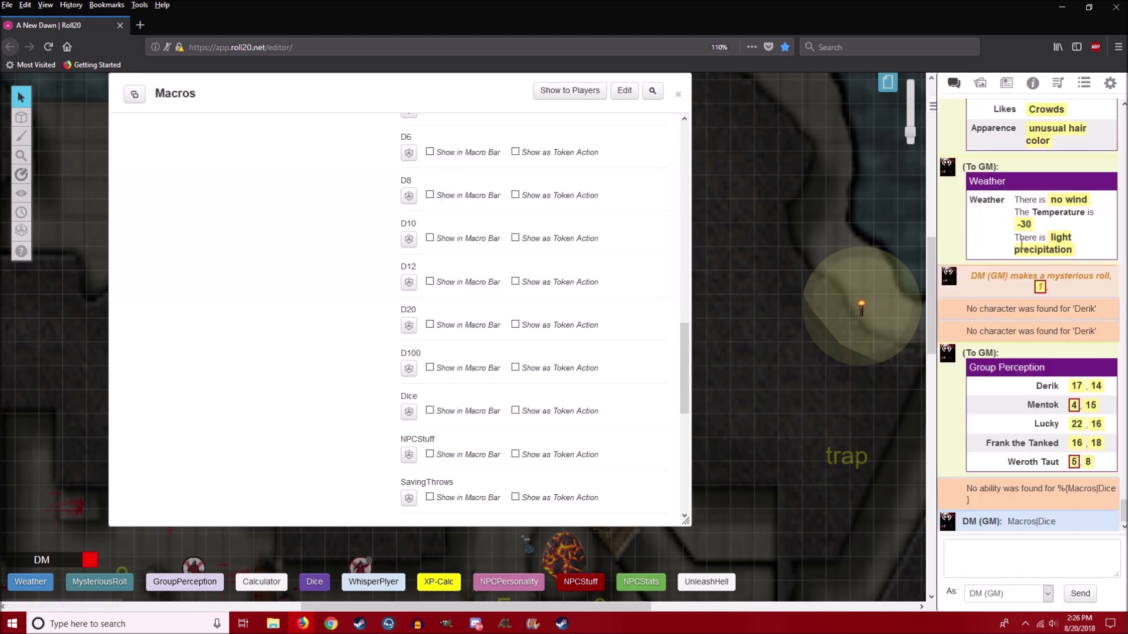